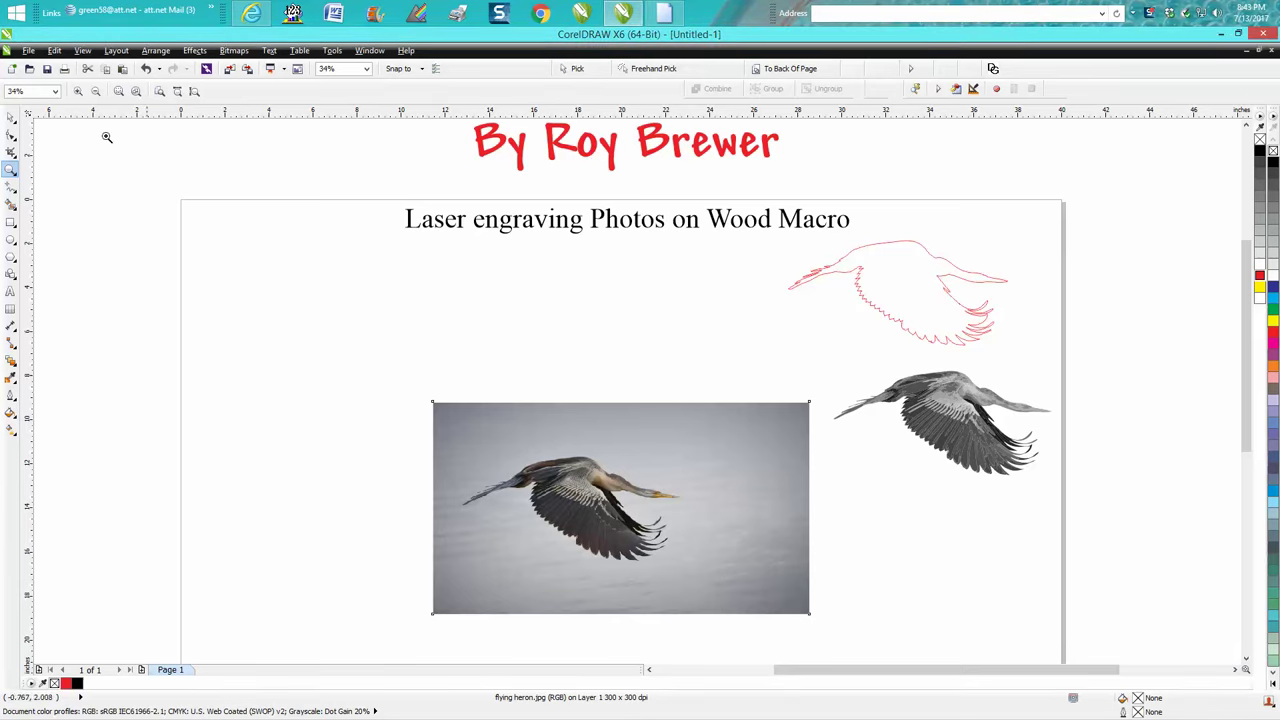
- Inspect the page objects: the macro title, the red heron outline and the colour heron photo
left_click(10, 117)
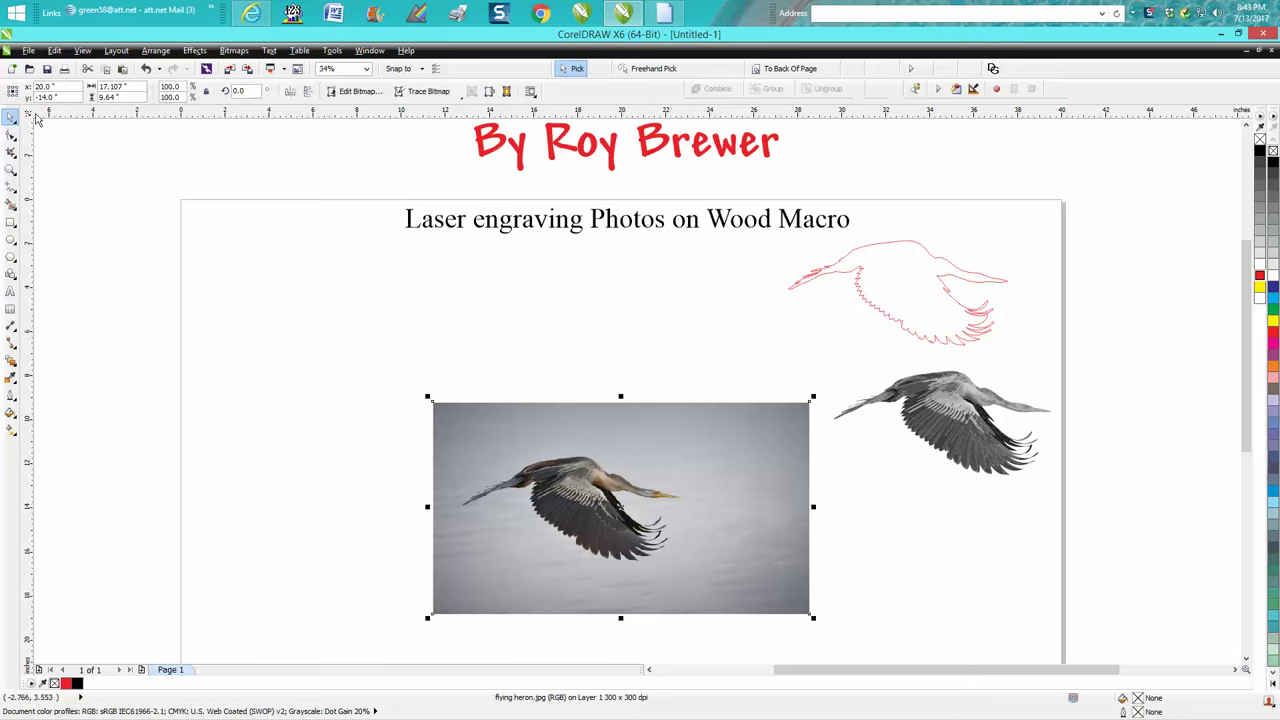
left_click(380, 171)
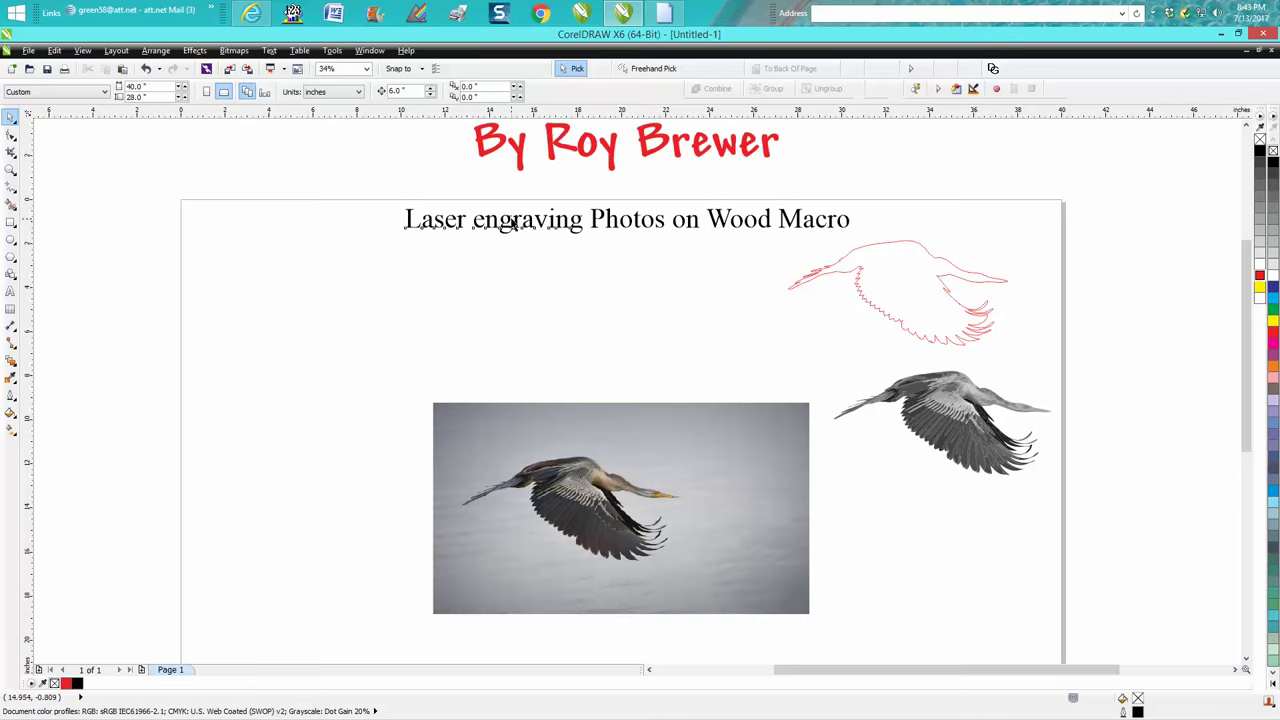
left_click(508, 219)
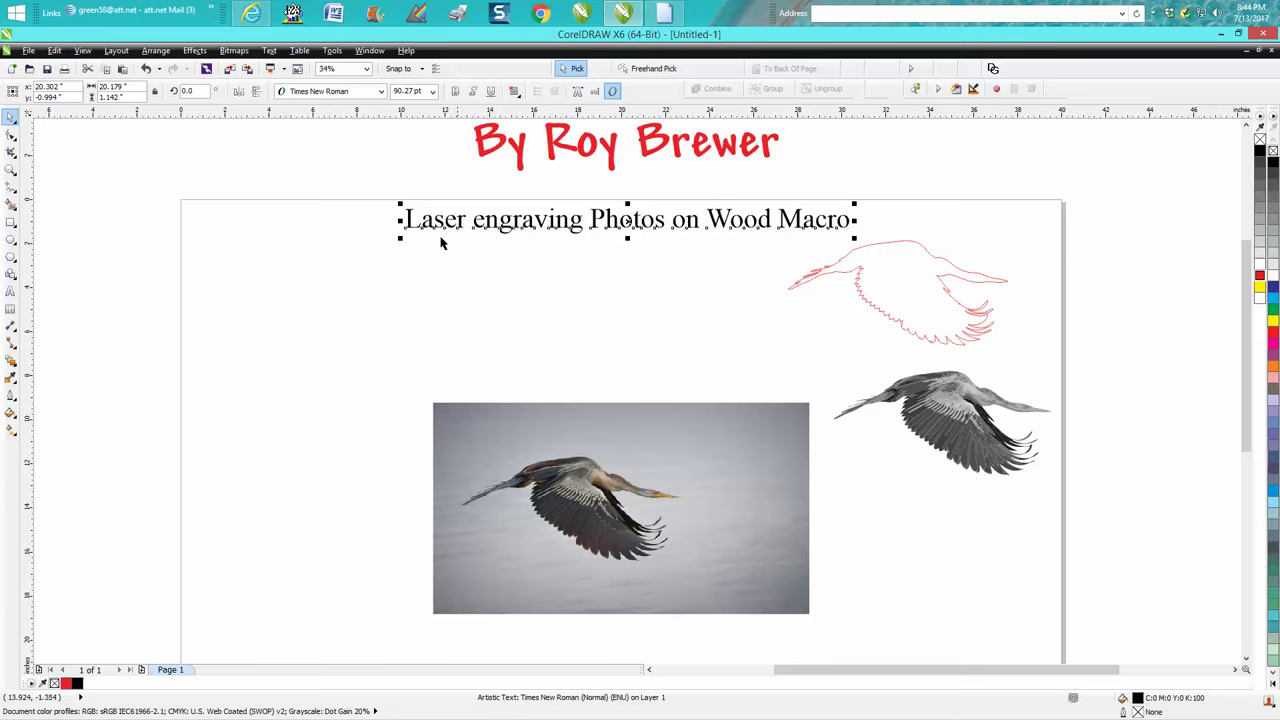
left_click(690, 248)
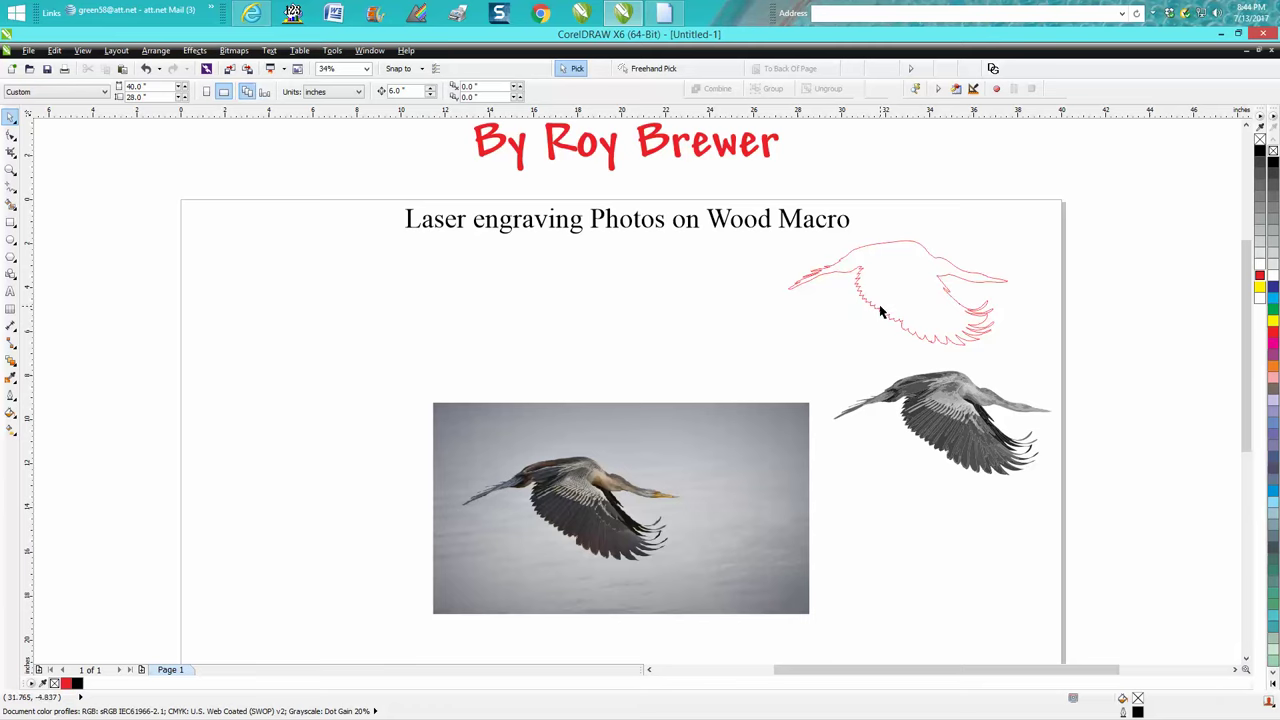
left_click(885, 306)
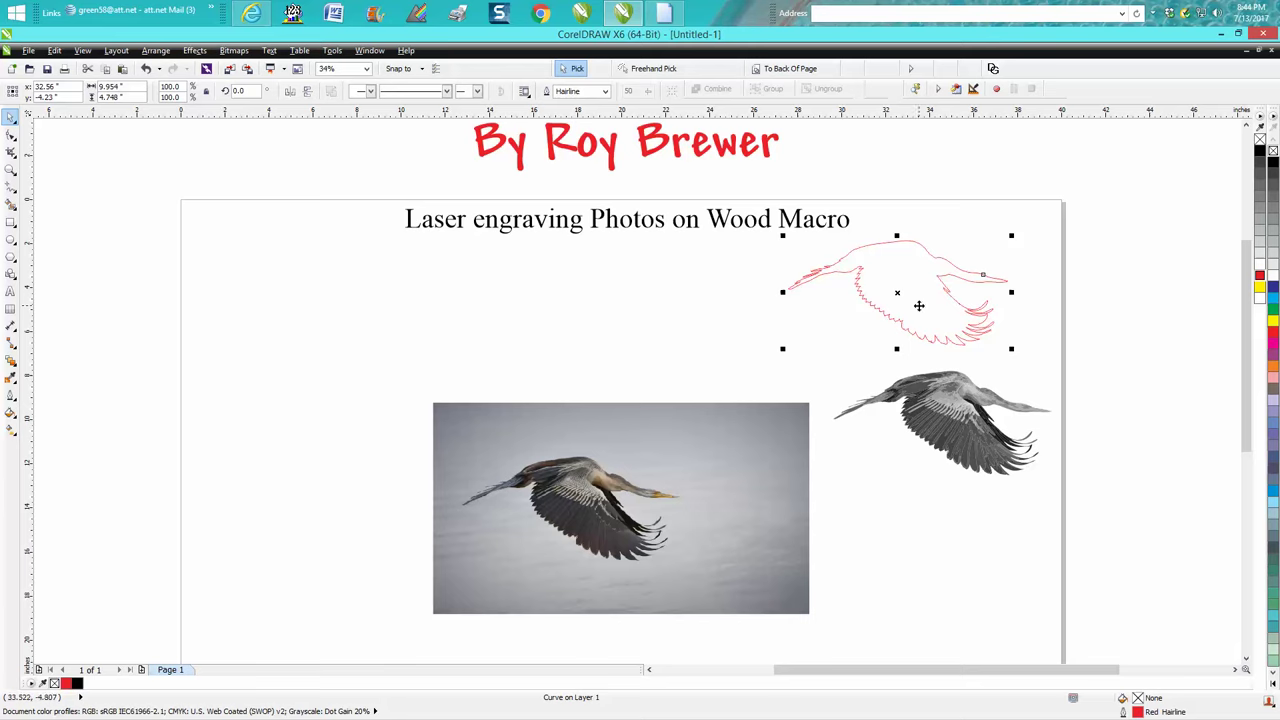
left_click(599, 443)
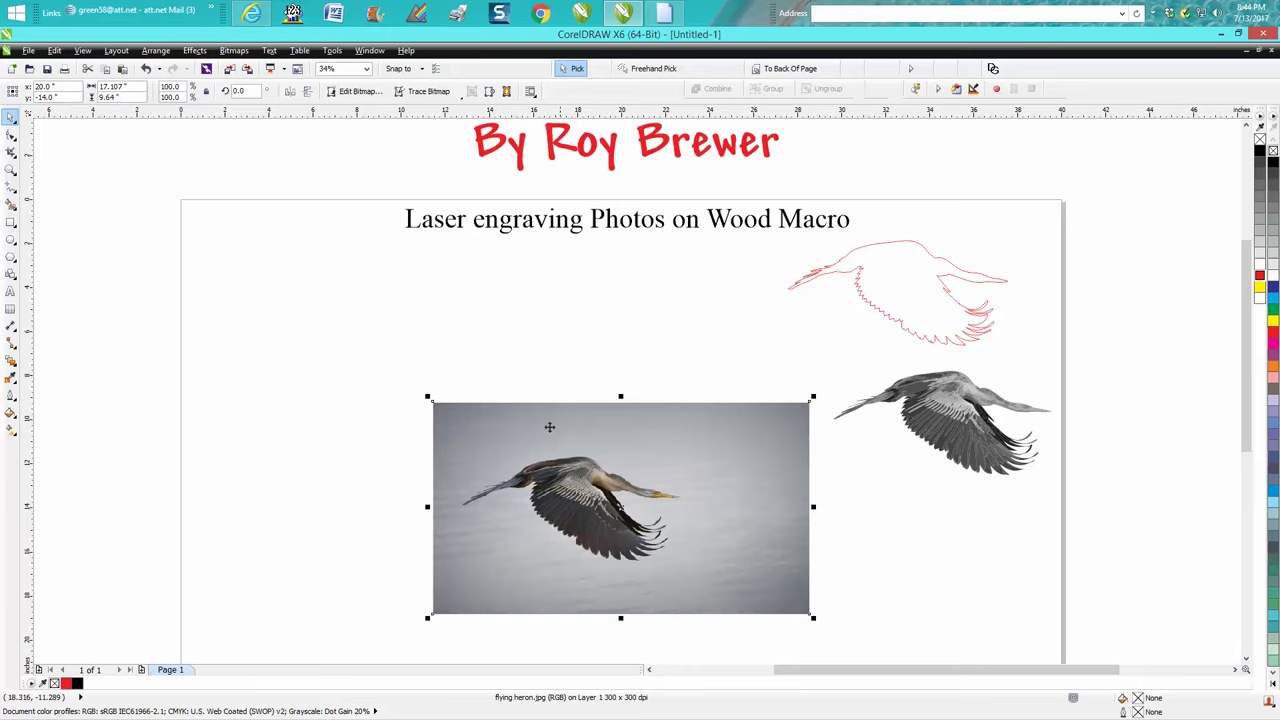
- Zoom in on the traced grayscale heron, zoom back out, then zoom onto the colour heron photo
left_click(11, 168)
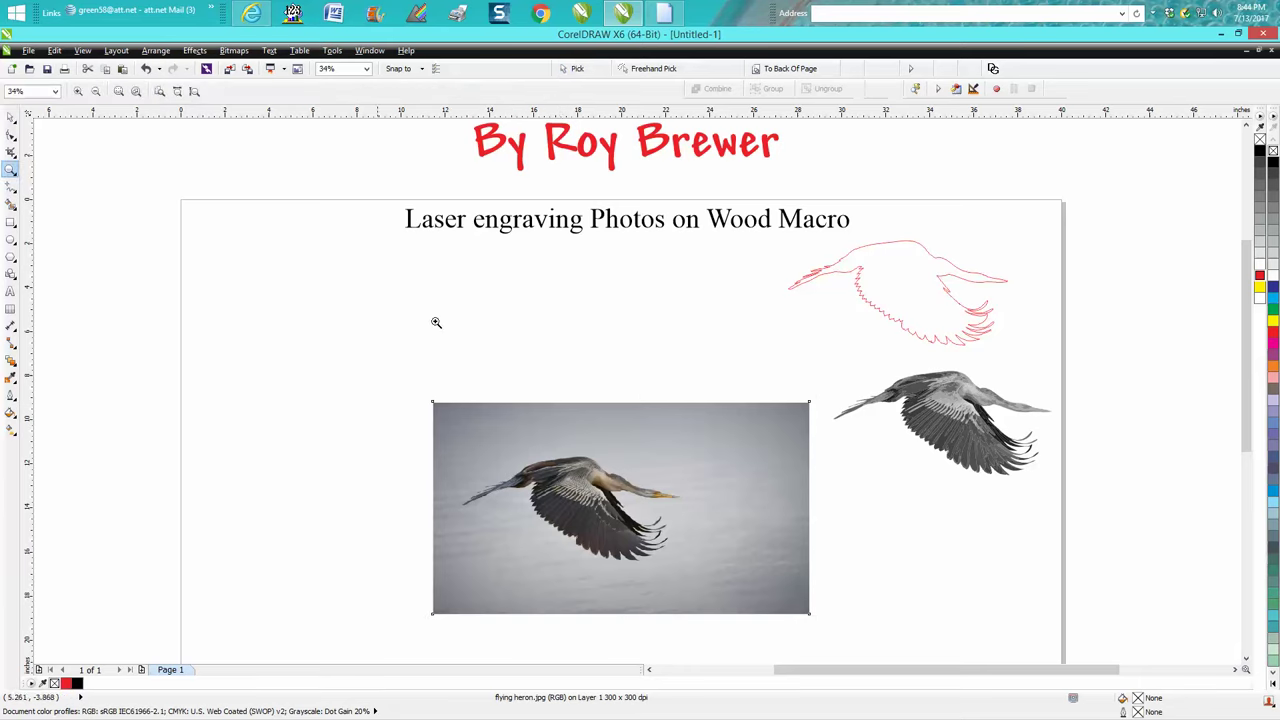
left_click_drag(380, 355, 911, 597)
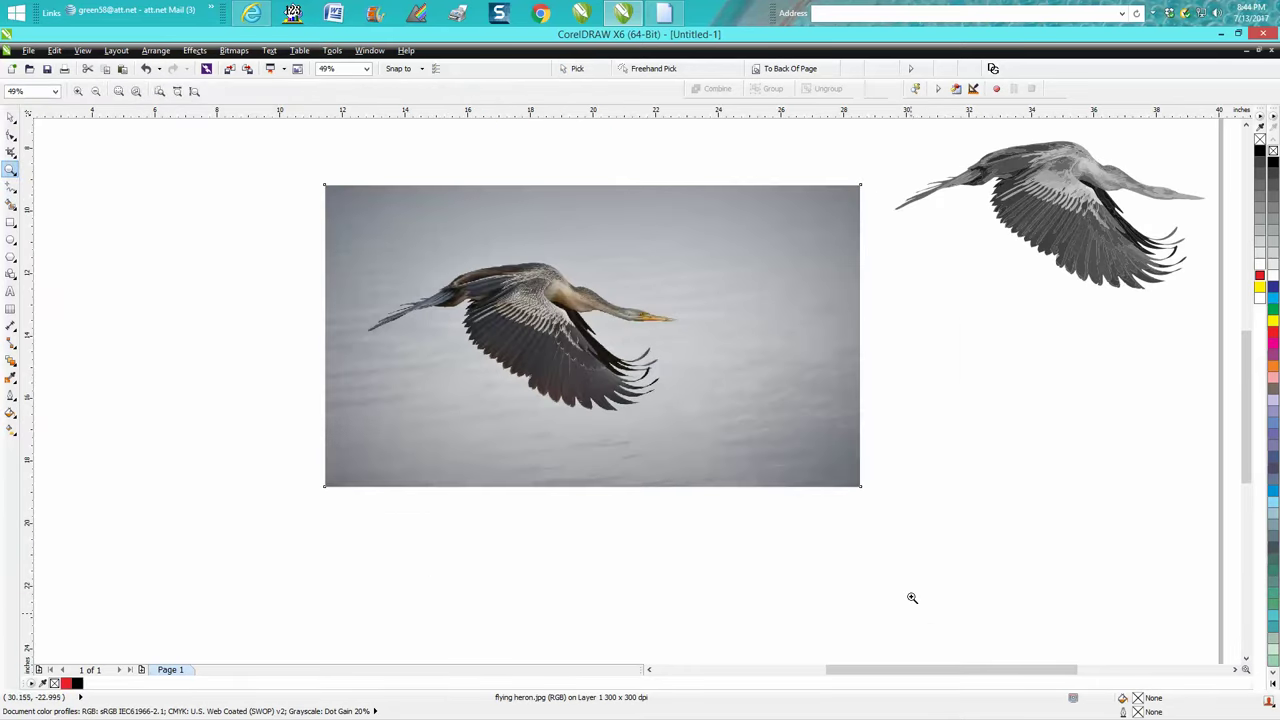
left_click_drag(905, 137, 1222, 333)
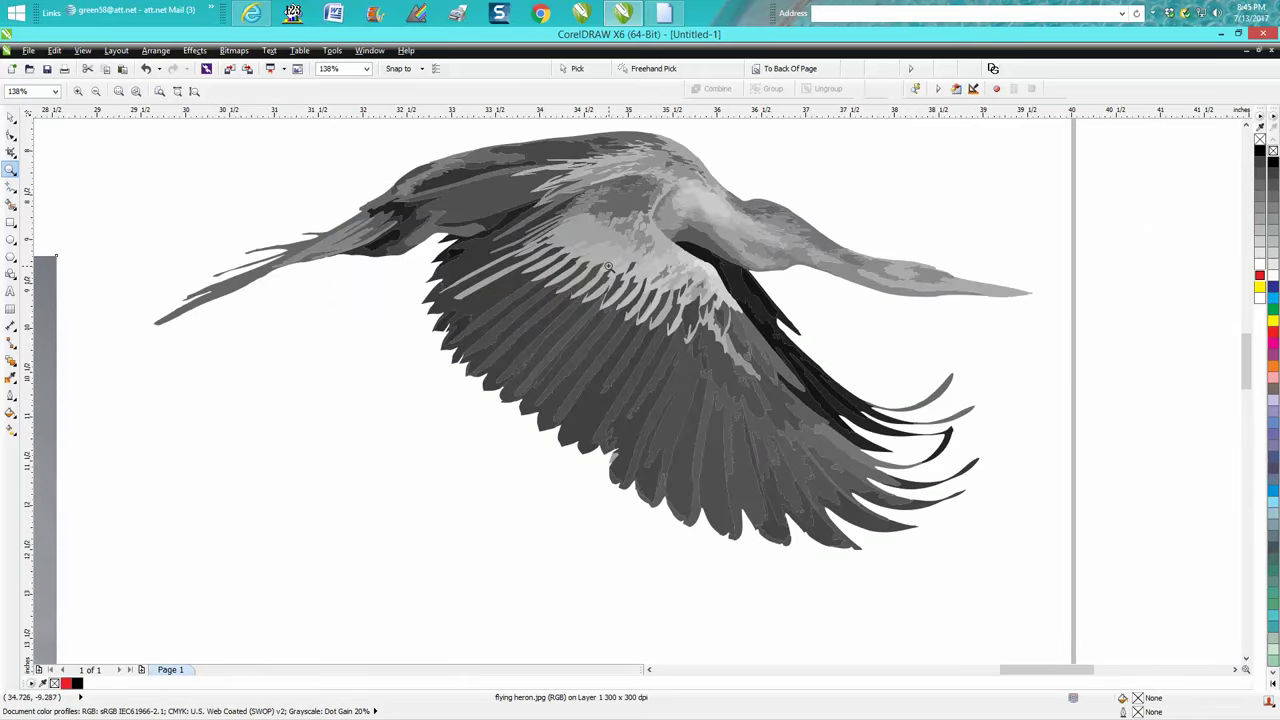
scroll(609, 265, "down", 3)
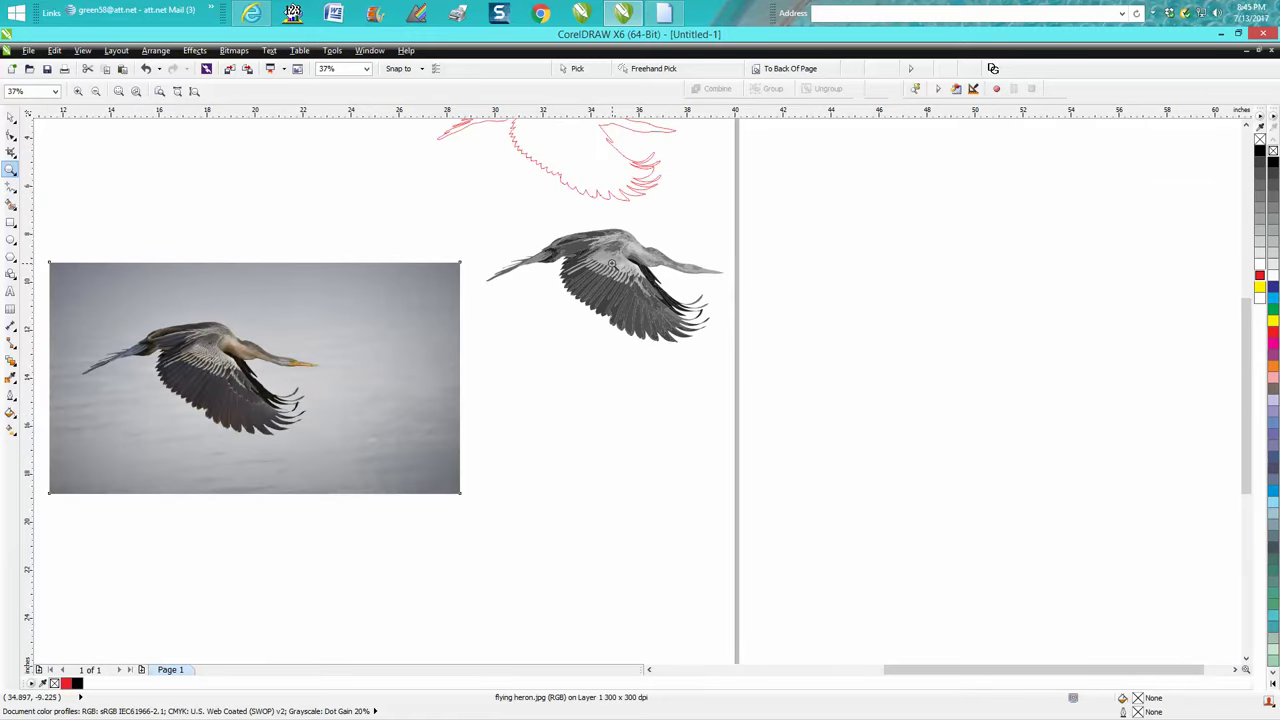
scroll(609, 265, "down", 1)
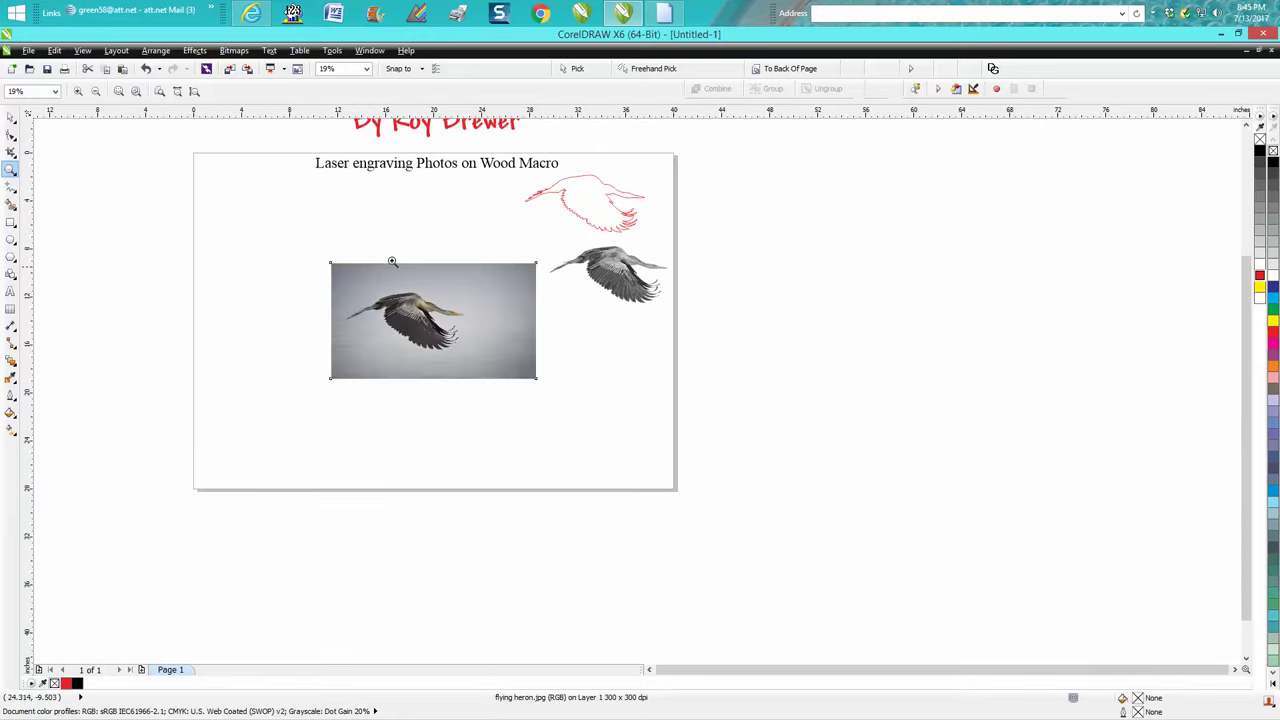
left_click_drag(315, 252, 587, 398)
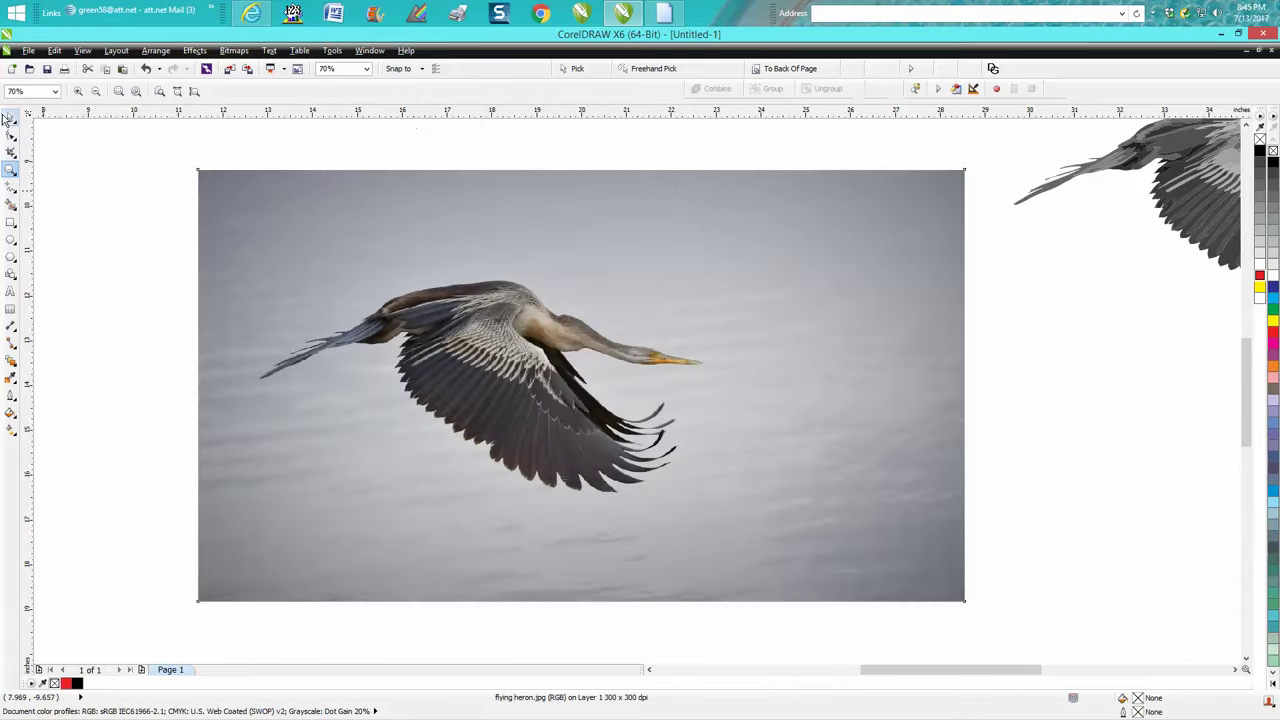
left_click(10, 117)
- Convert the colour heron photo to a Grayscale (8-bit) bitmap with a transparent background
left_click(236, 50)
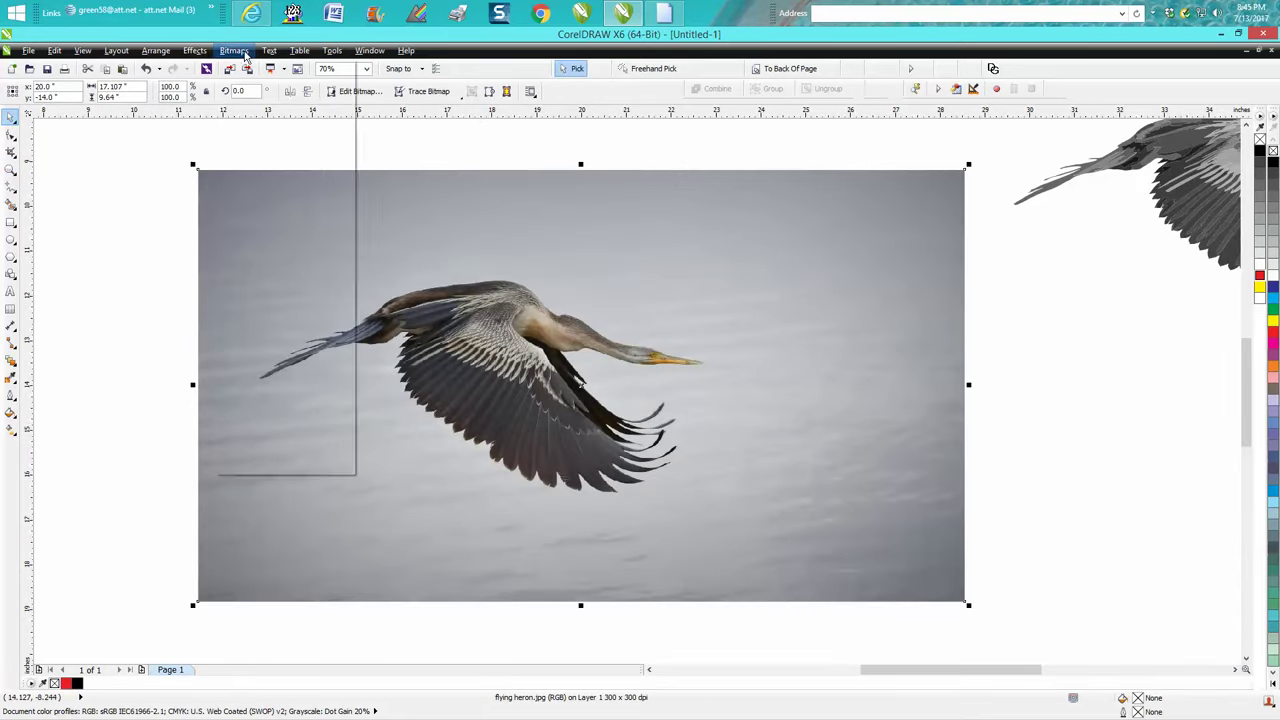
left_click(258, 68)
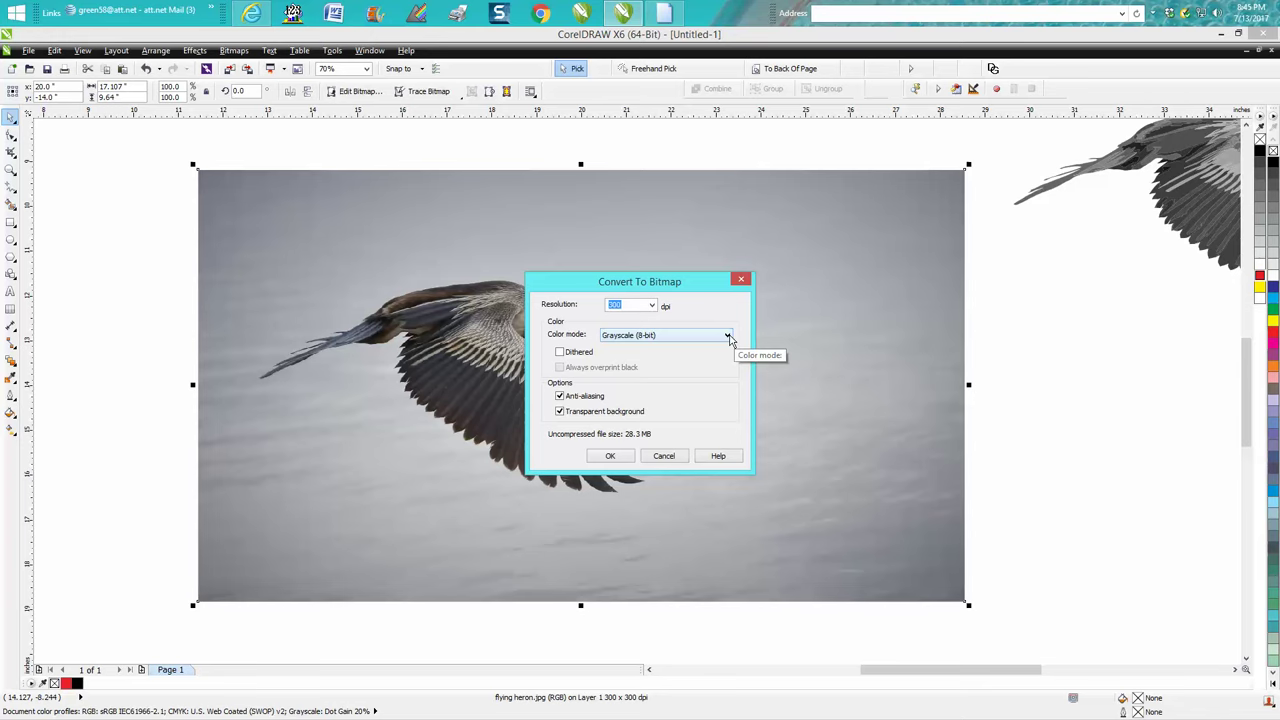
left_click(610, 455)
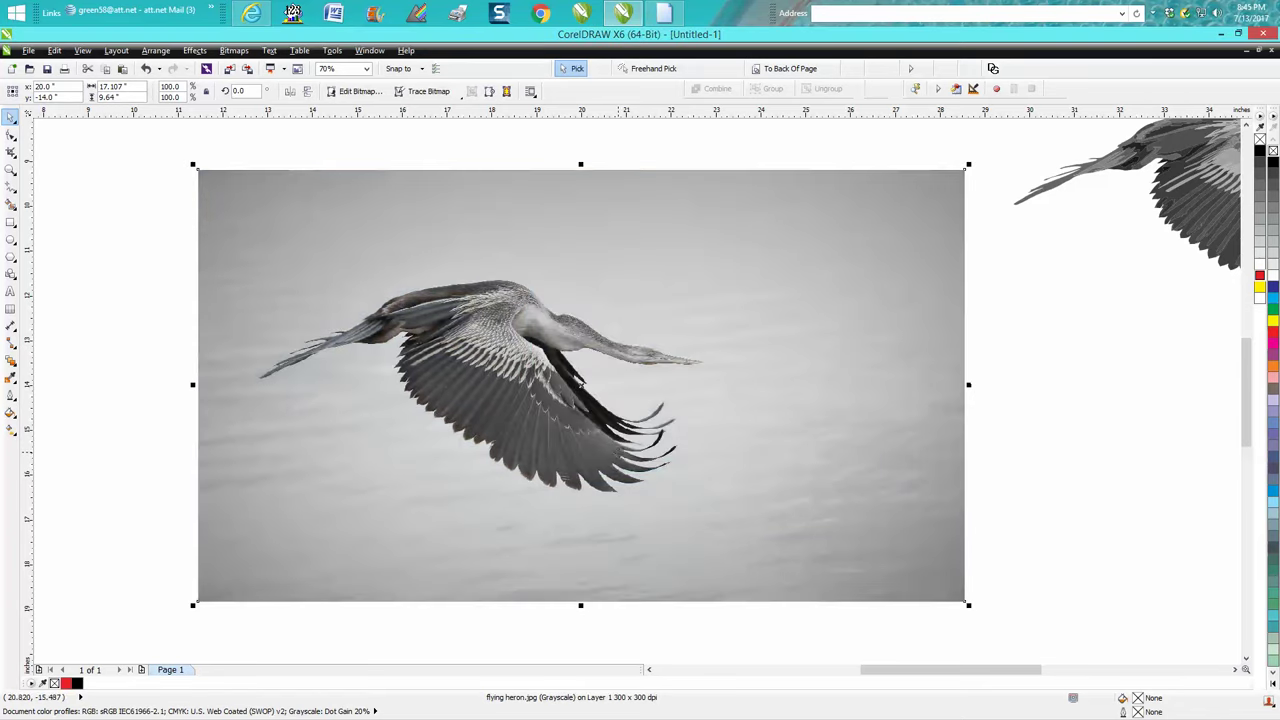
left_click(443, 93)
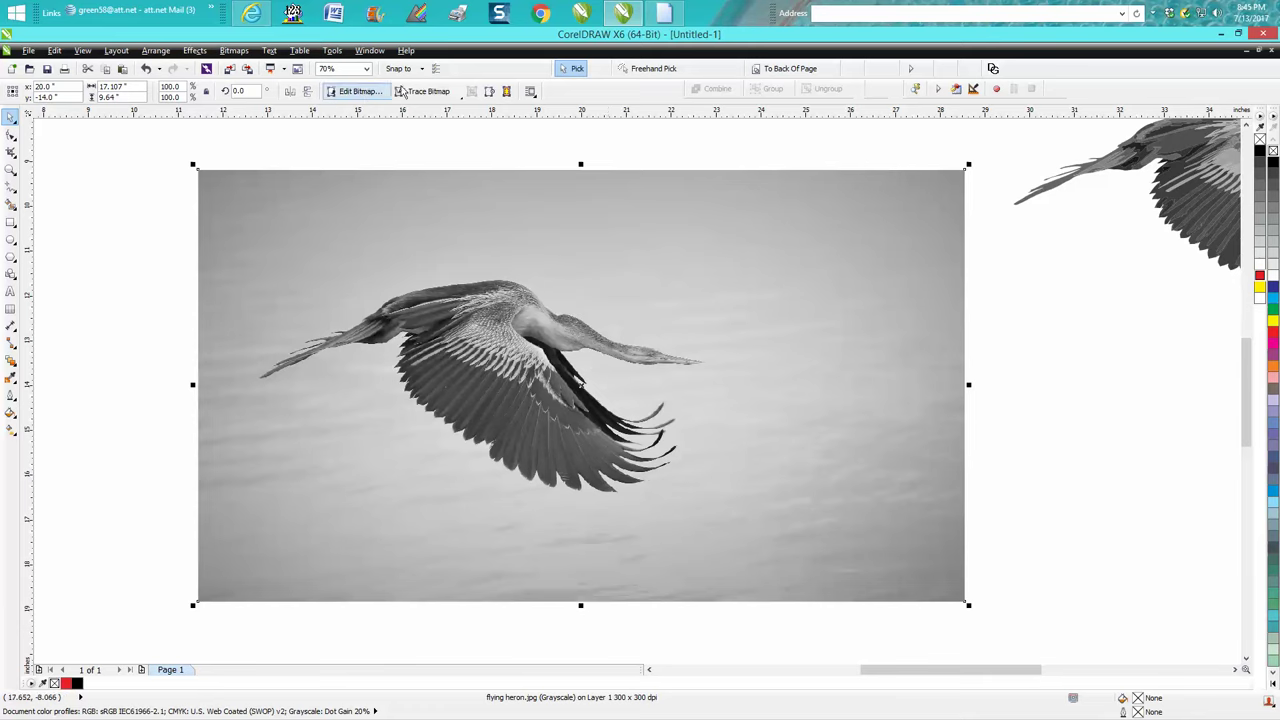
- Run a High Quality Image outline trace, reducing the bitmap and removing the background
left_click(234, 50)
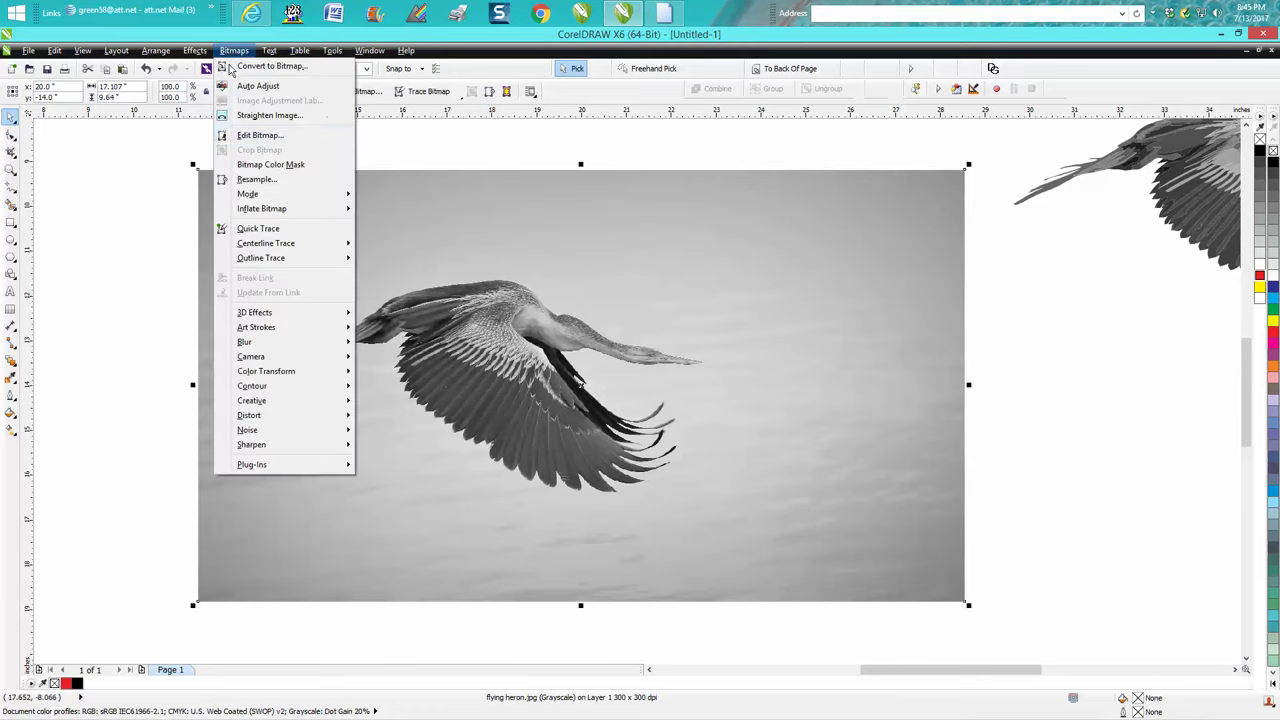
mouse_move(251, 258)
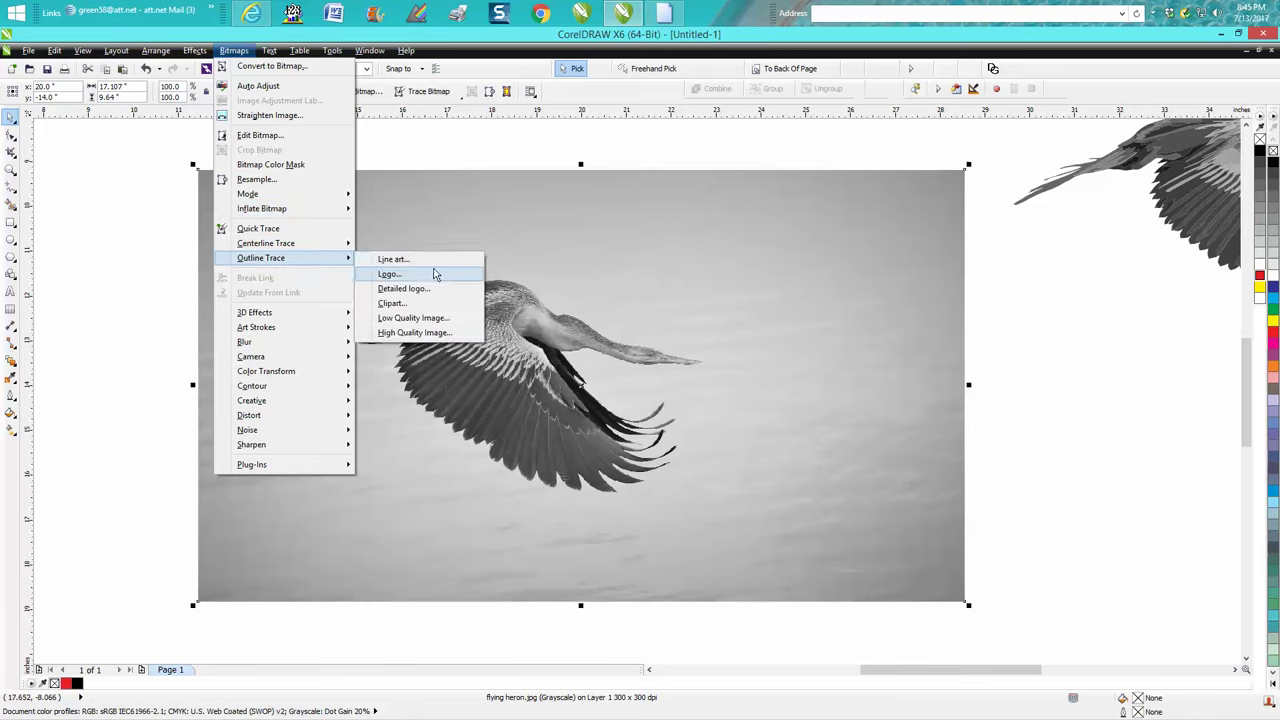
left_click(407, 334)
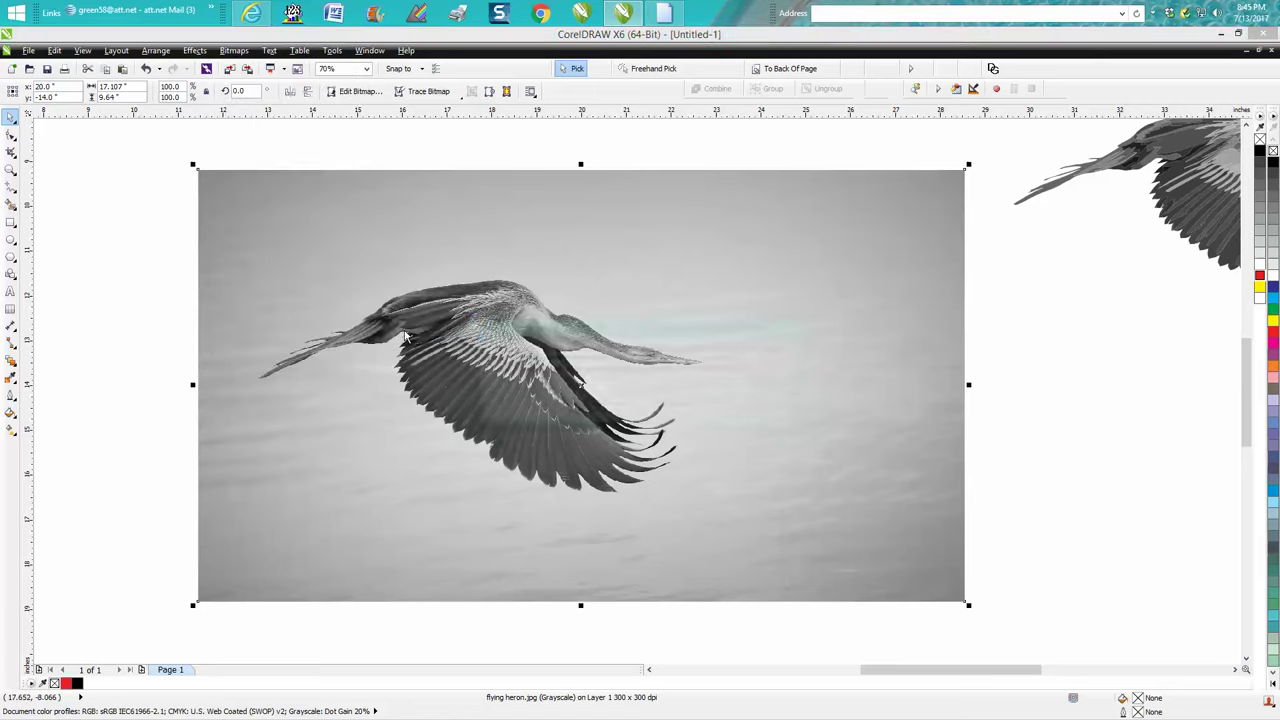
left_click(597, 410)
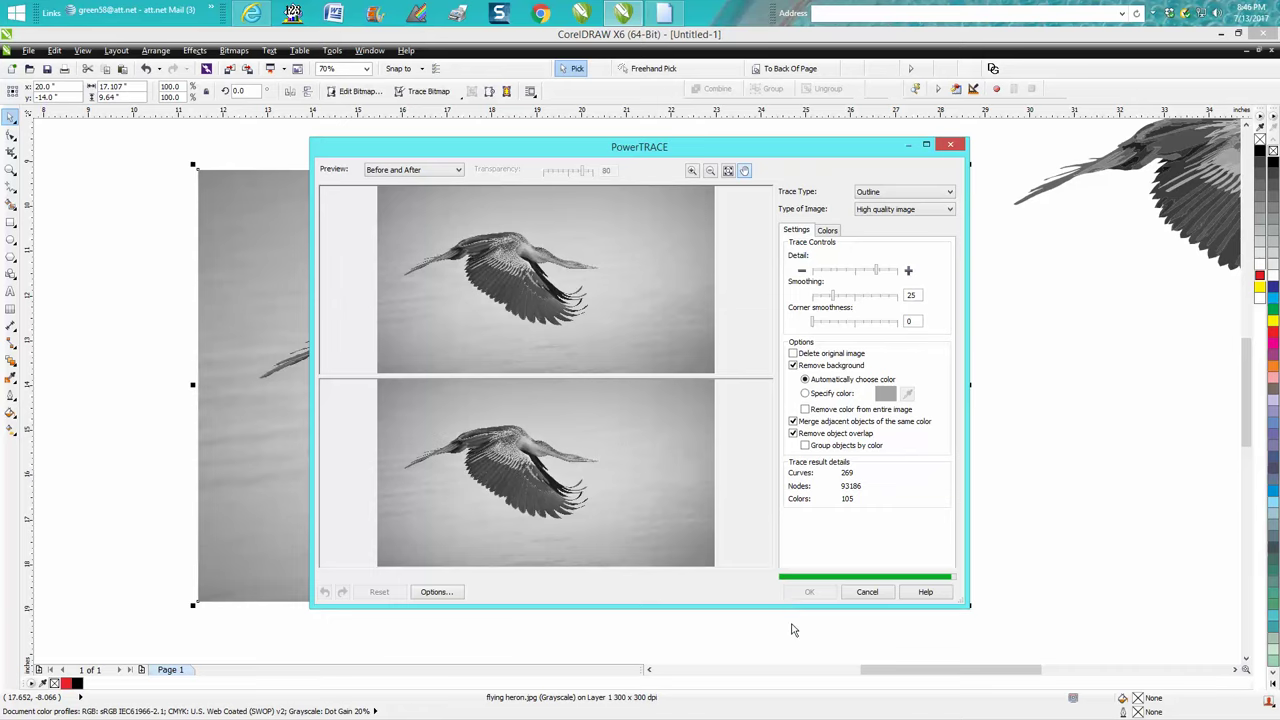
left_click(810, 592)
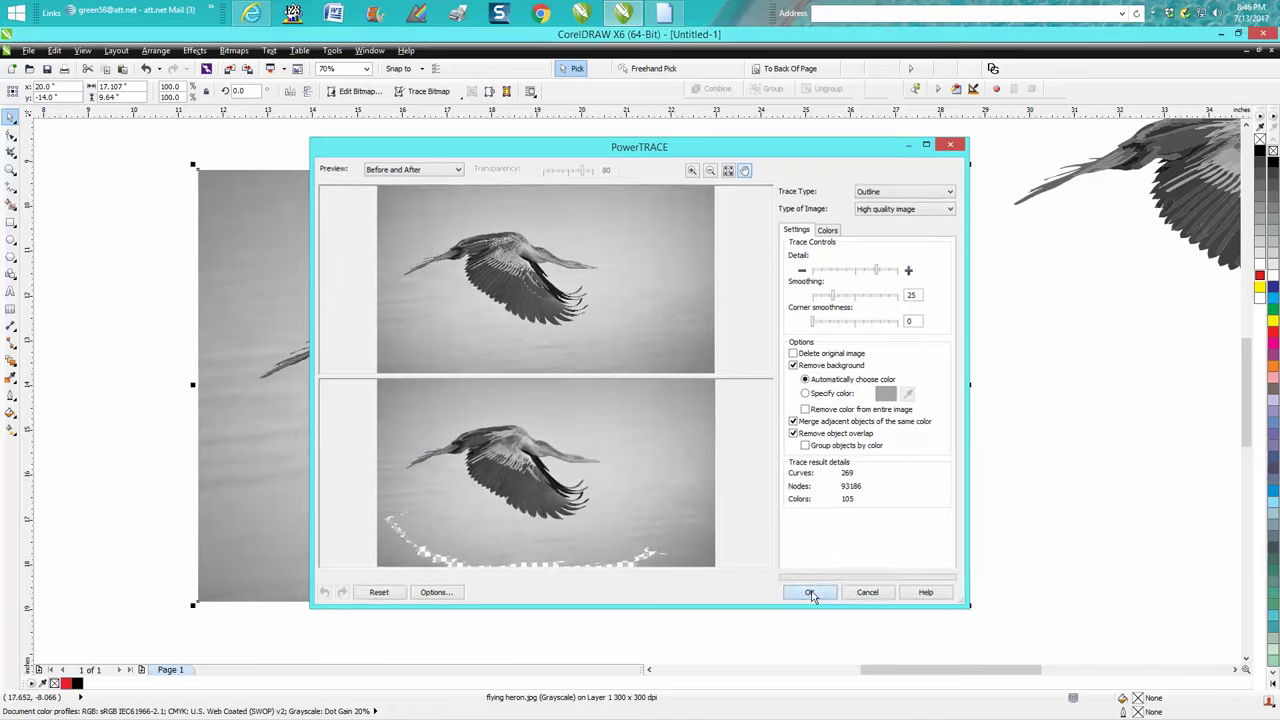
- Move the original grayscale photo up-left off the page, keeping the traced heron in place
scroll(809, 586, "down", 3)
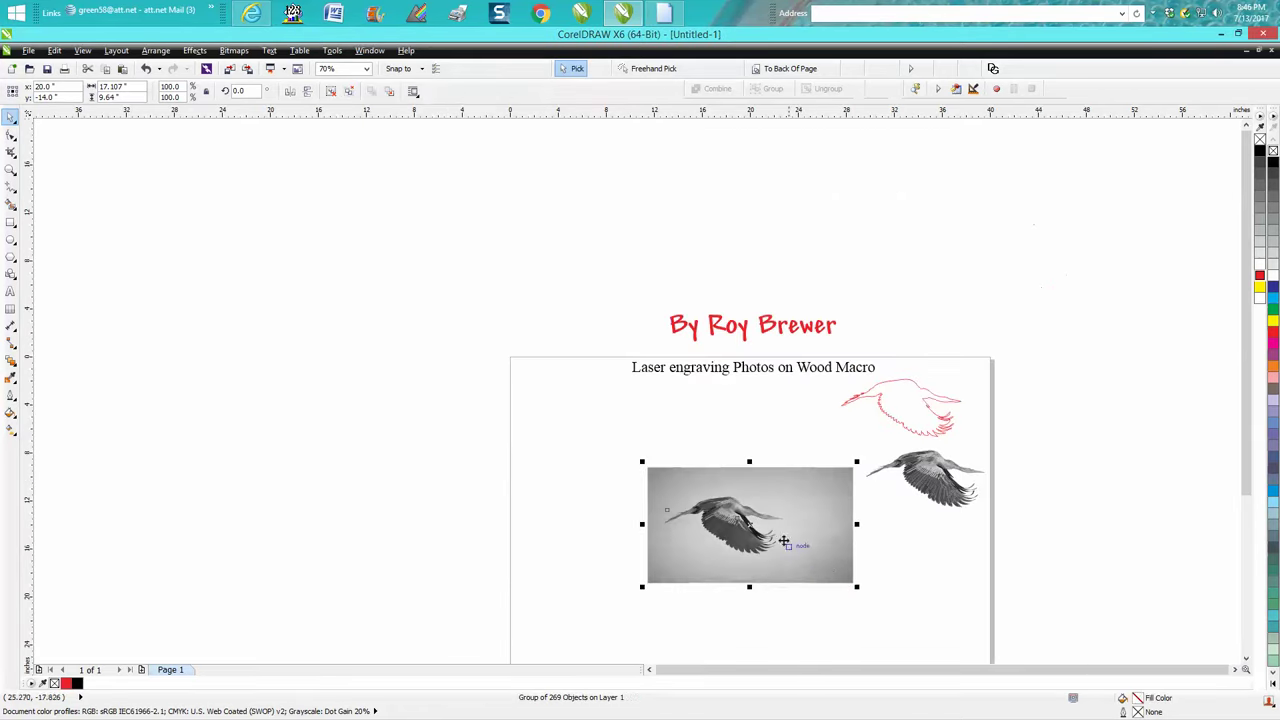
mouse_move(784, 541)
left_mouse_down()
mouse_move(469, 449)
mouse_move(480, 455)
left_mouse_up()
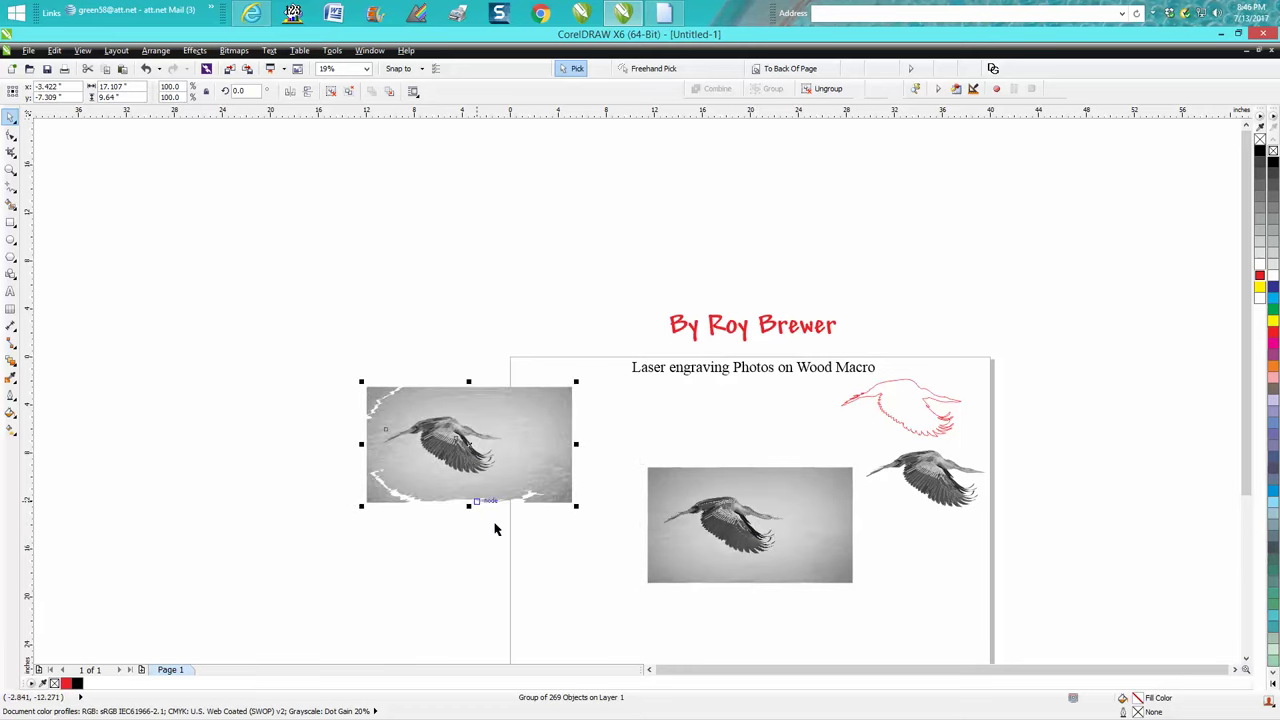
left_click(720, 497)
mouse_move(735, 514)
left_mouse_down()
mouse_move(572, 313)
mouse_move(500, 251)
left_mouse_up()
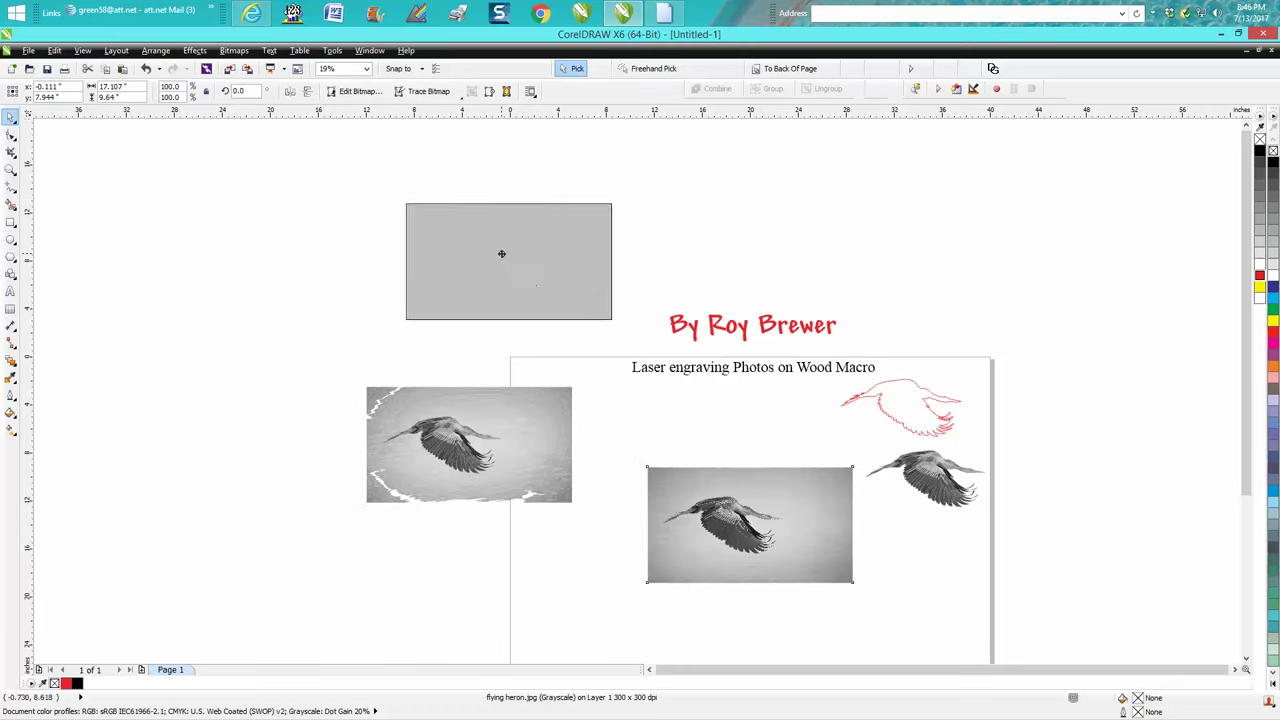
left_click(497, 417)
key("ctrl+z")
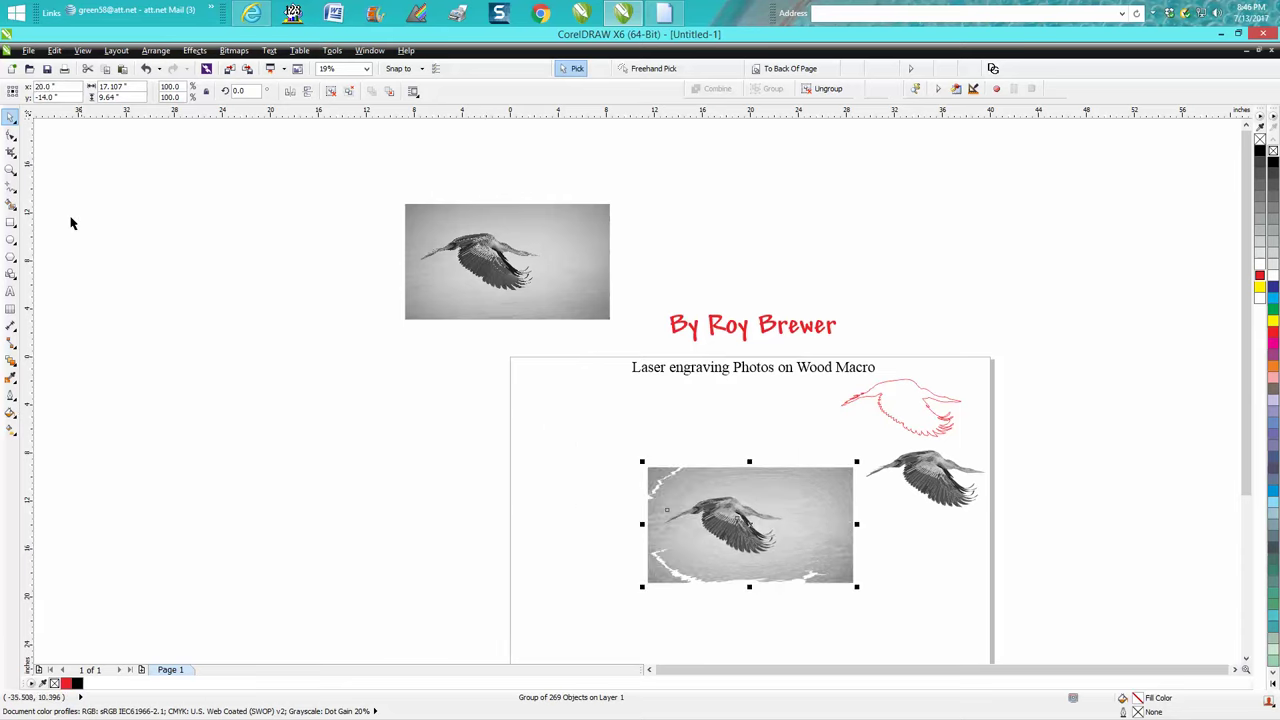
- Zoom in on the traced heron group and return to the Pick tool
left_click(10, 168)
left_click_drag(612, 448, 968, 648)
left_click(10, 117)
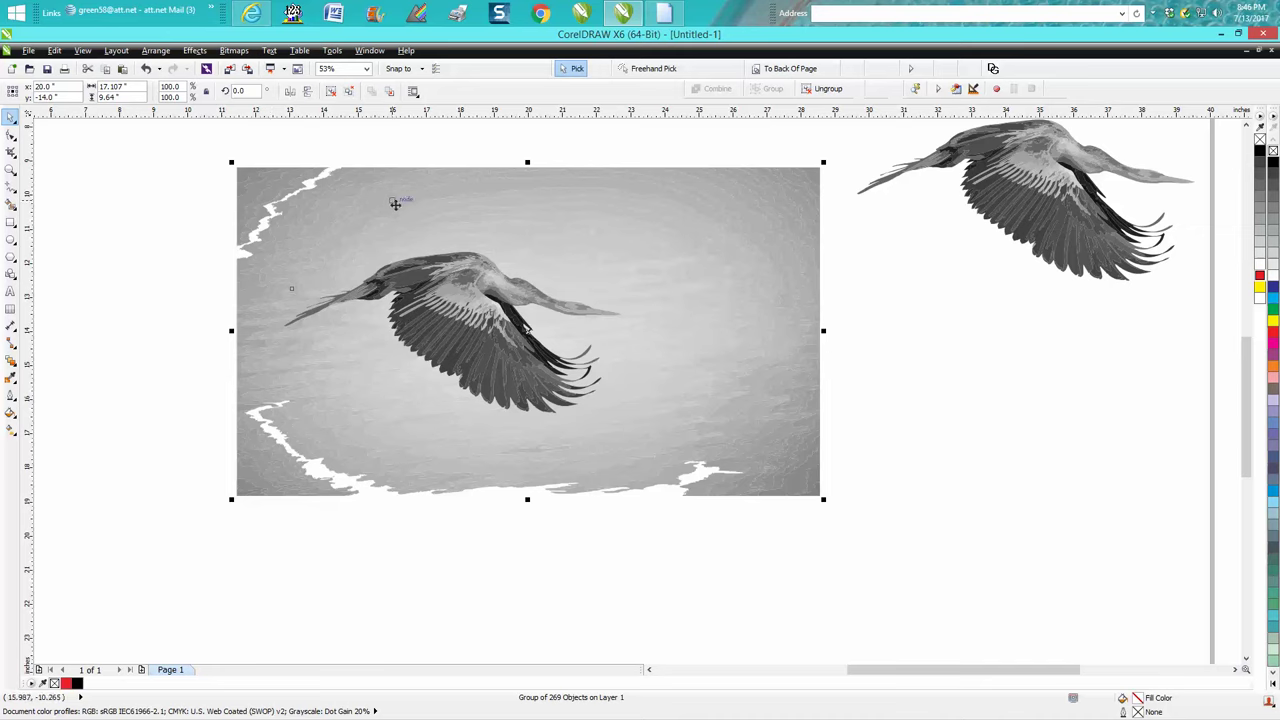
left_click(160, 52)
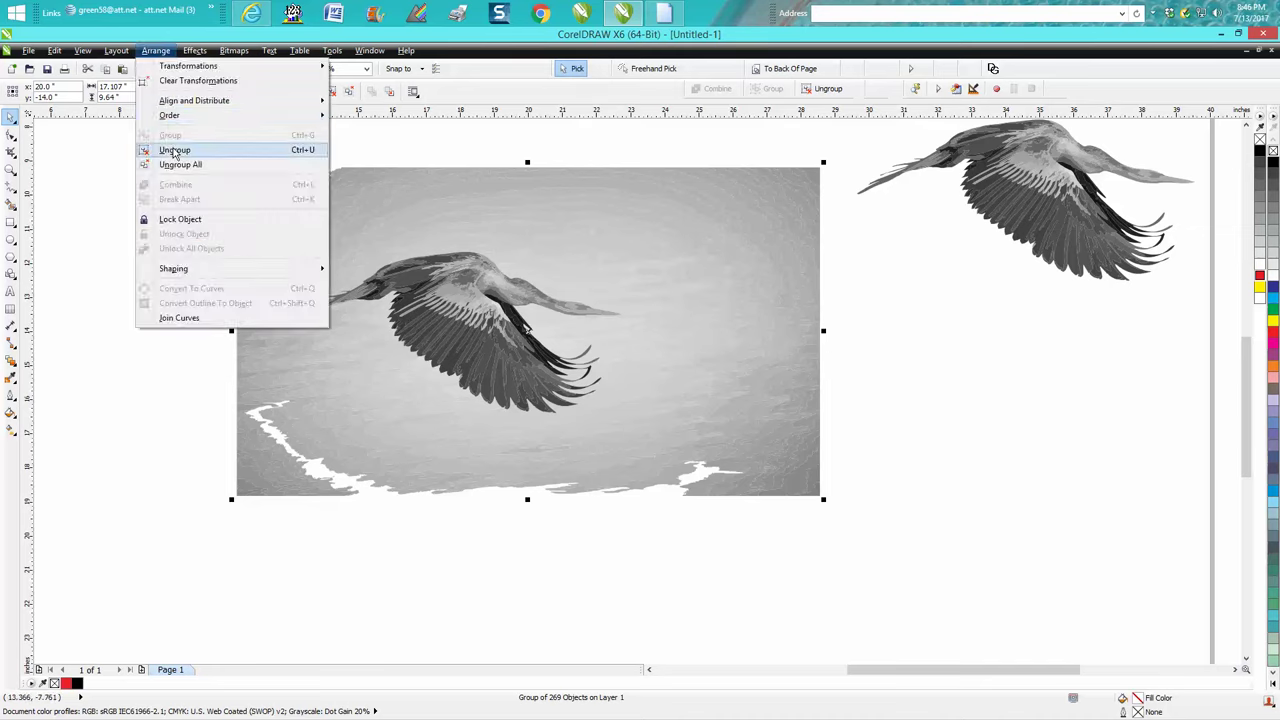
- Ungroup the traced heron into separate curves and clear the selection
left_click(174, 150)
left_click(145, 202)
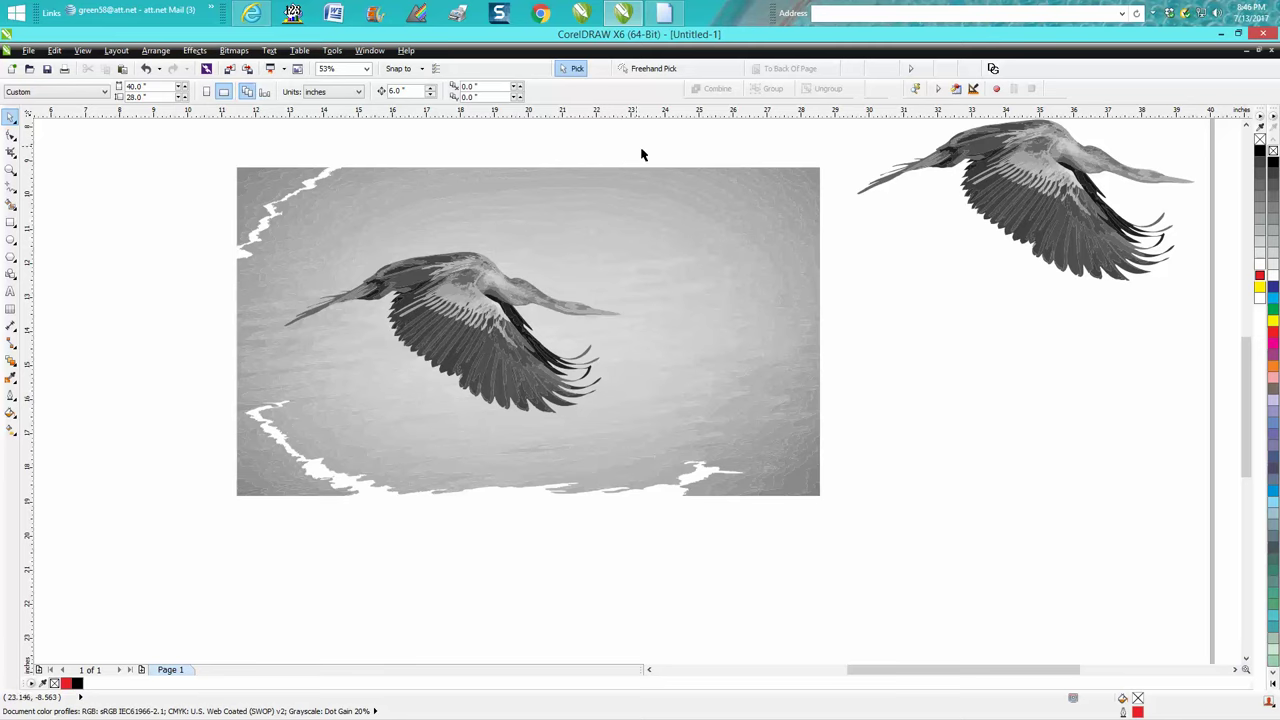
key("ctrl+v")
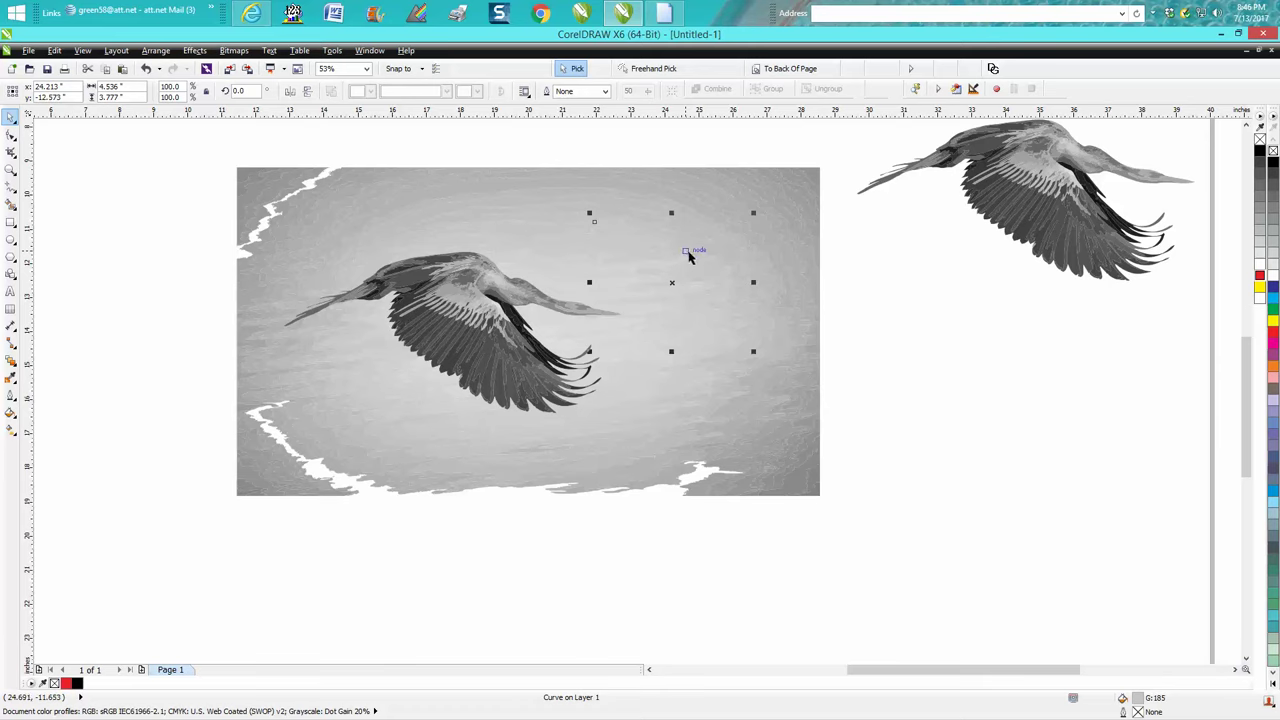
key("Escape")
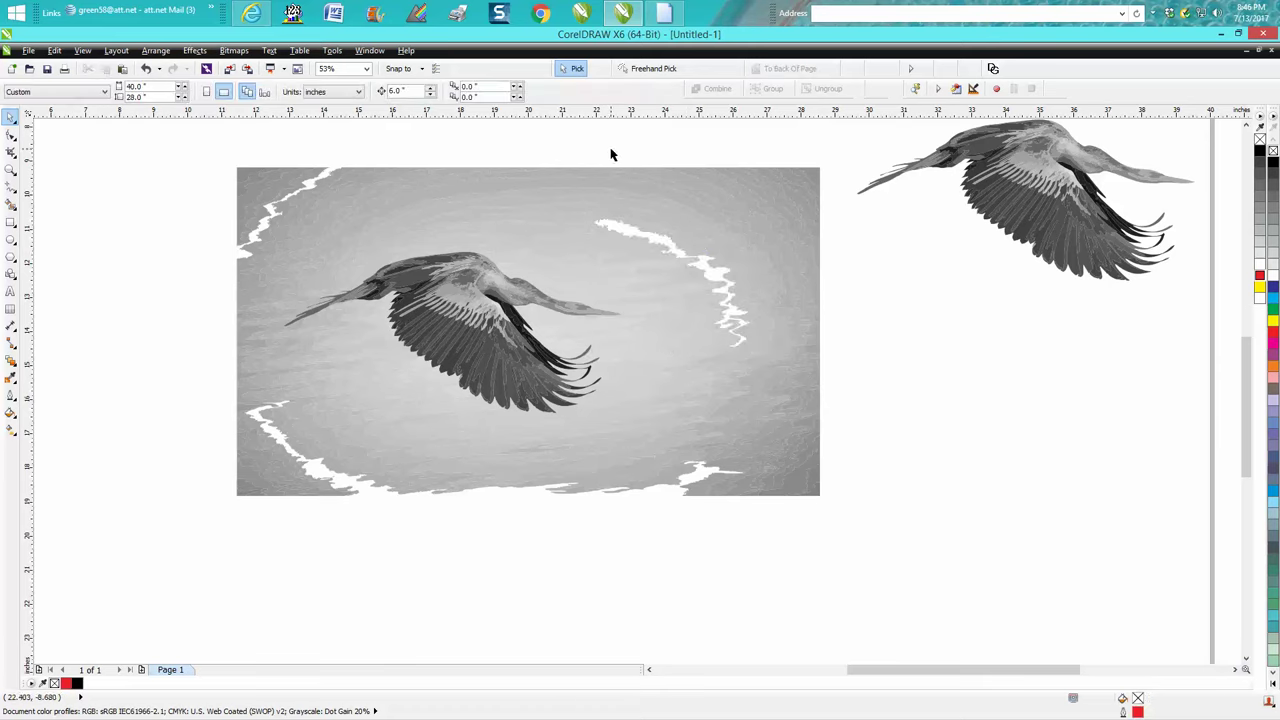
- Marquee-delete the background pieces on the right, top-left and lower-left of the heron
left_click_drag(614, 149, 717, 435)
left_click_drag(634, 150, 722, 533)
left_click_drag(837, 538, 840, 530)
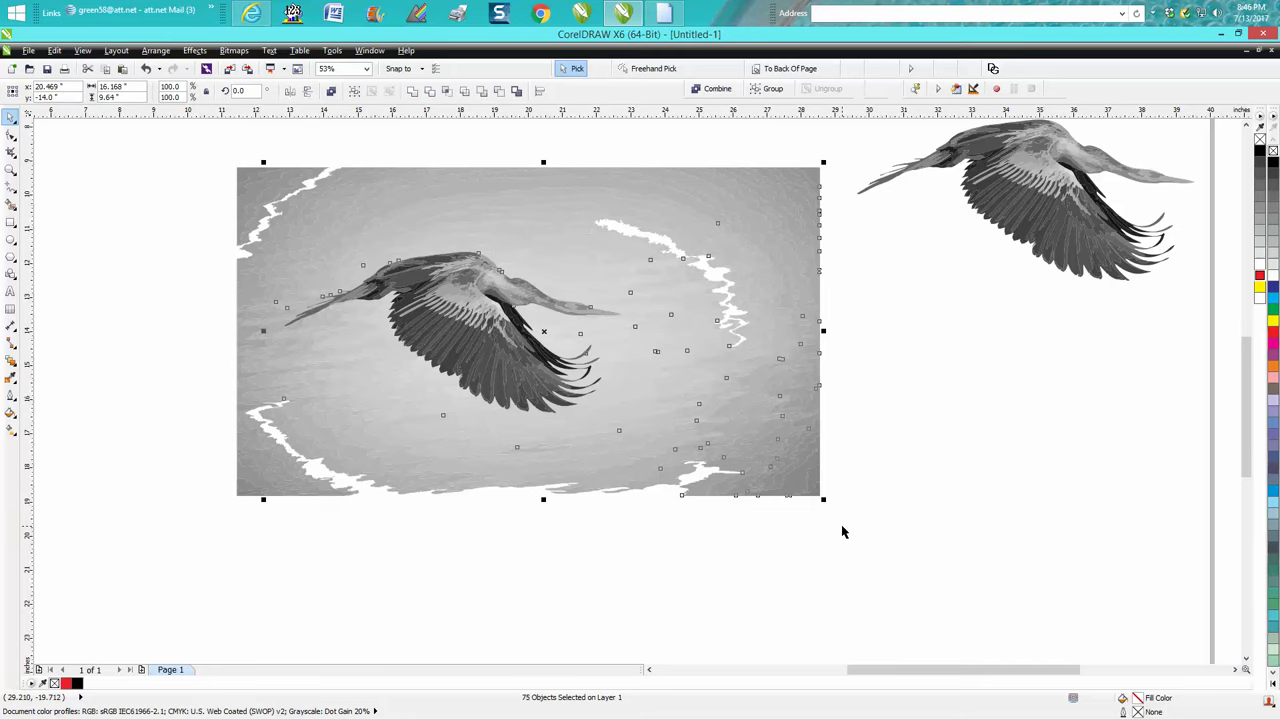
key("Delete")
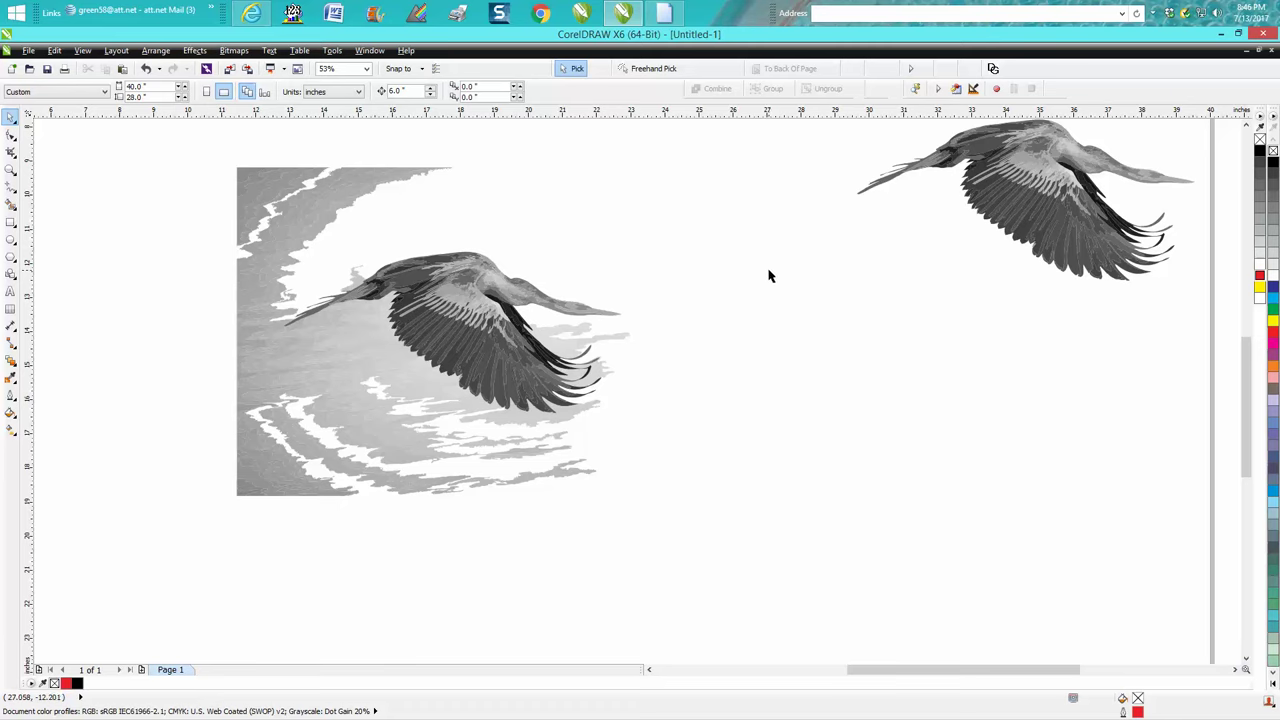
left_click_drag(207, 152, 456, 231)
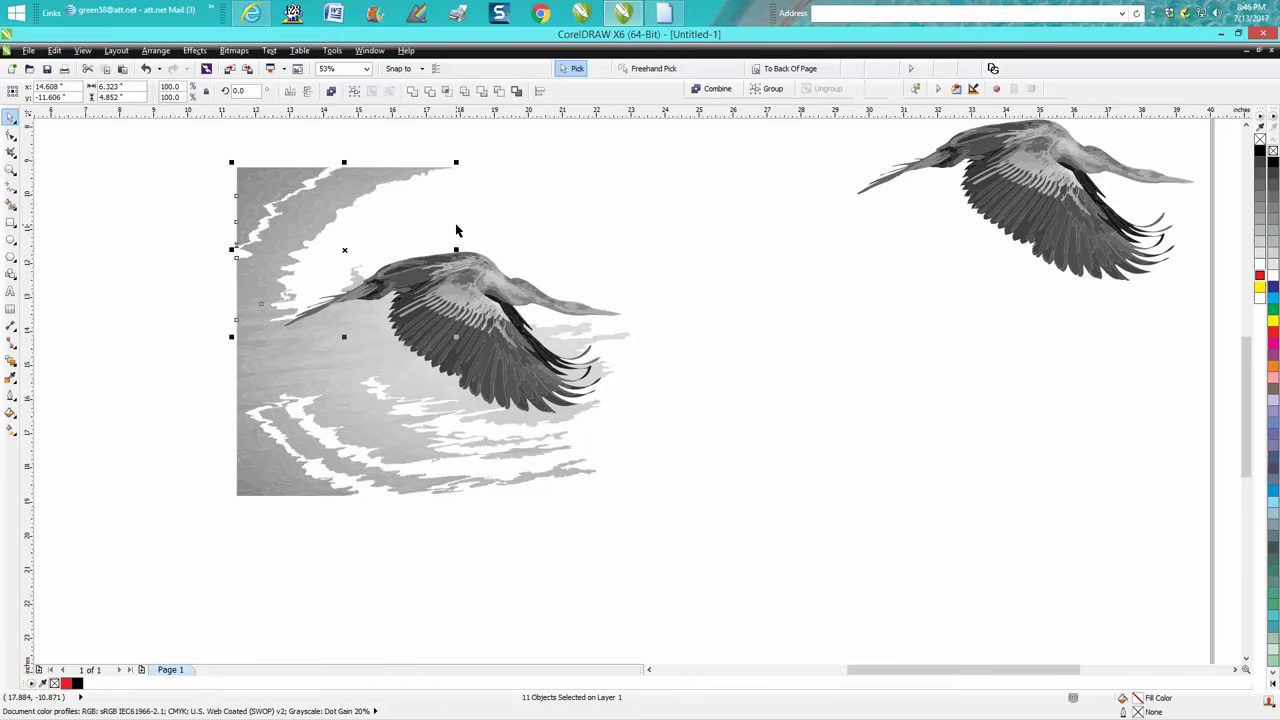
key("Delete")
left_click_drag(228, 376, 399, 521)
key("Delete")
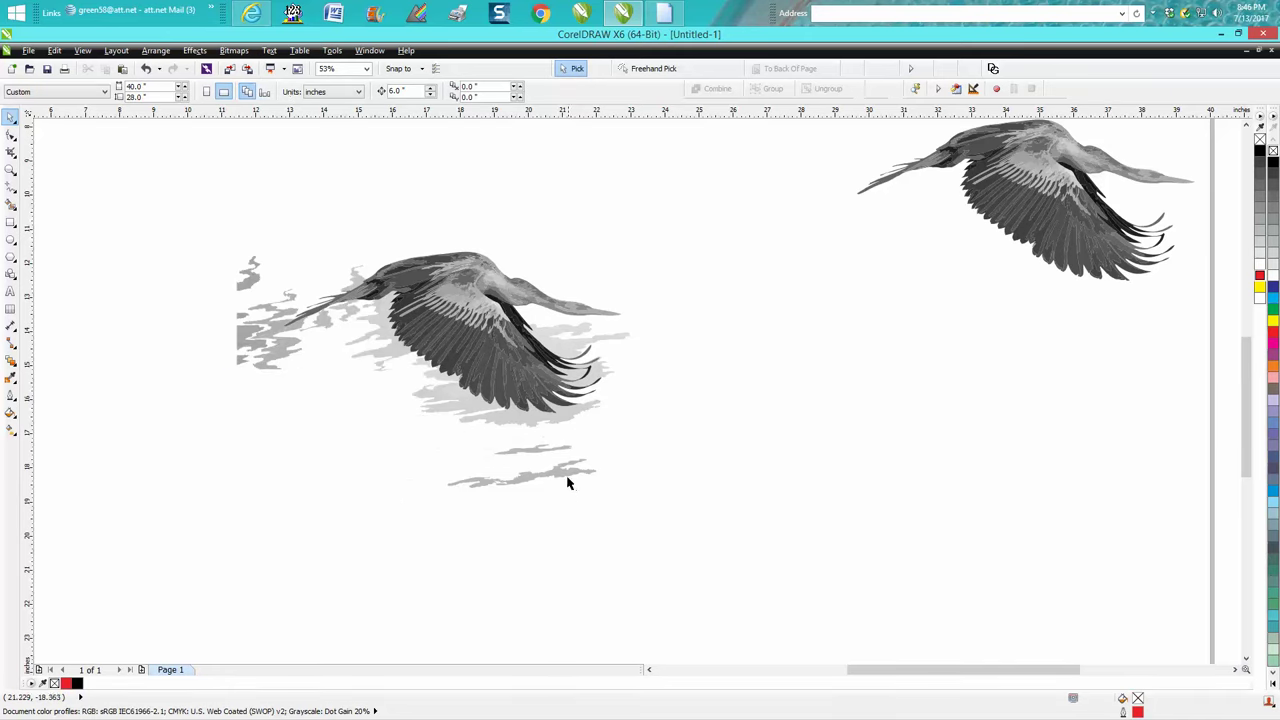
- Delete the grey streak and wisps below the bird and beside the wing tips
left_click(567, 483)
key("Delete")
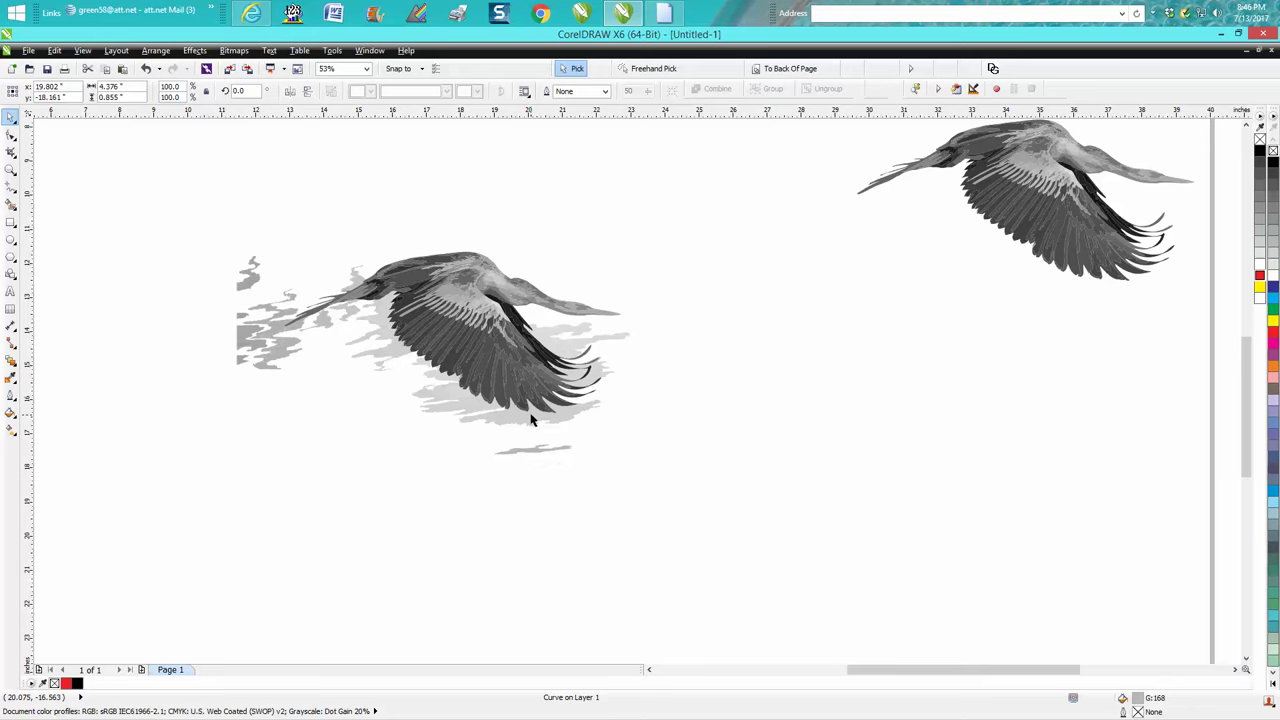
left_click(522, 410)
key("Delete")
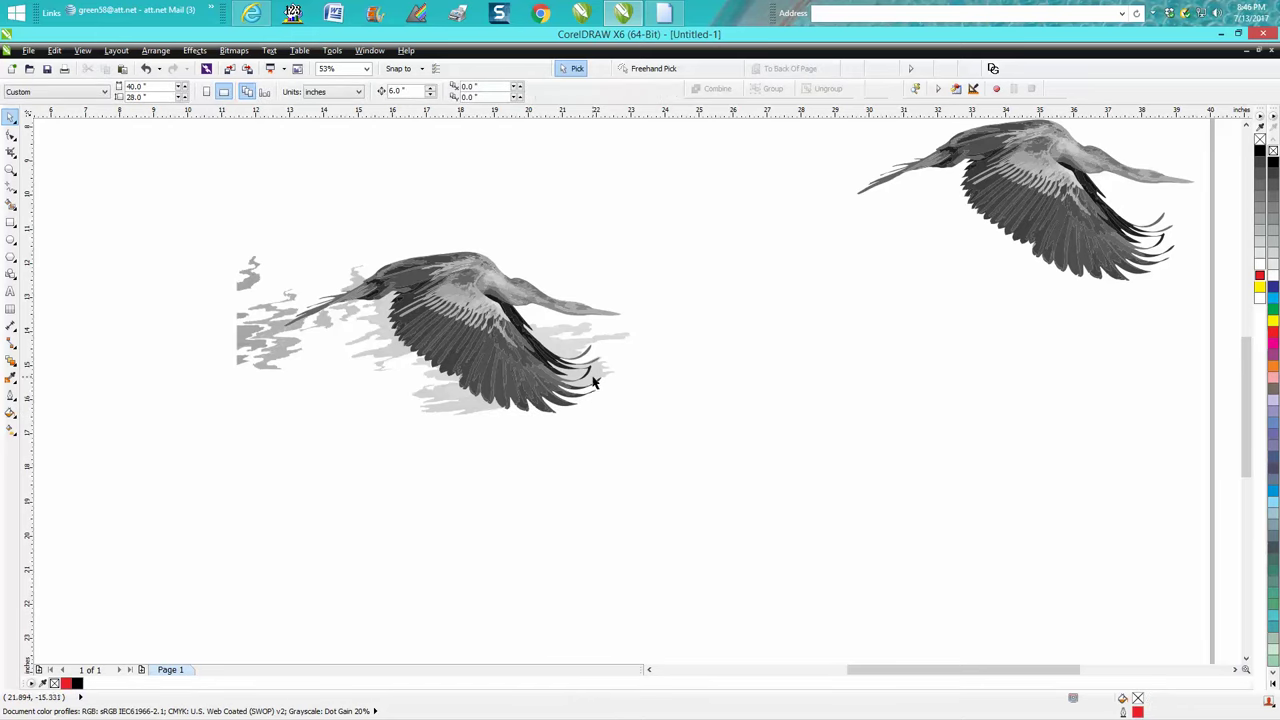
left_click(583, 376)
key("Delete")
left_click(585, 352)
key("Delete")
left_click(562, 348)
key("Delete")
- Delete the remaining small grey wisps under and near the wing one by one
left_click(455, 390)
key("Delete")
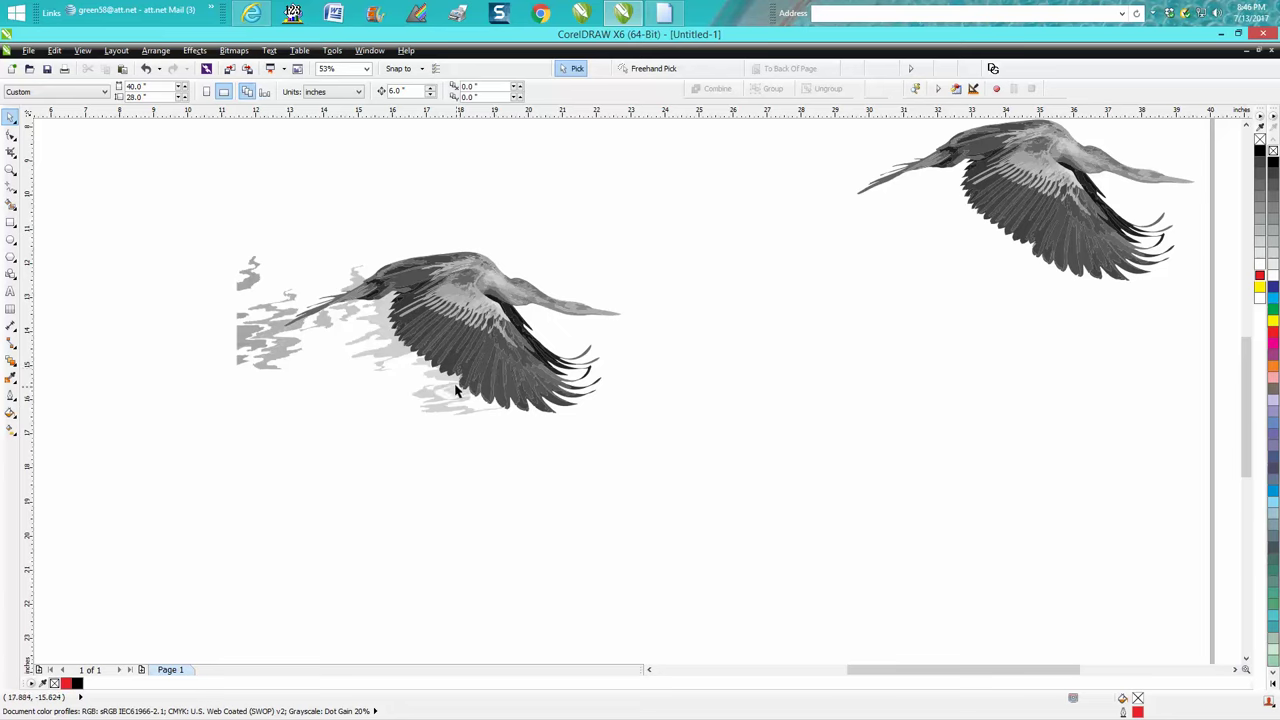
left_click(455, 390)
key("Delete")
left_click(446, 405)
key("Delete")
left_click(437, 402)
key("Delete")
left_click(405, 362)
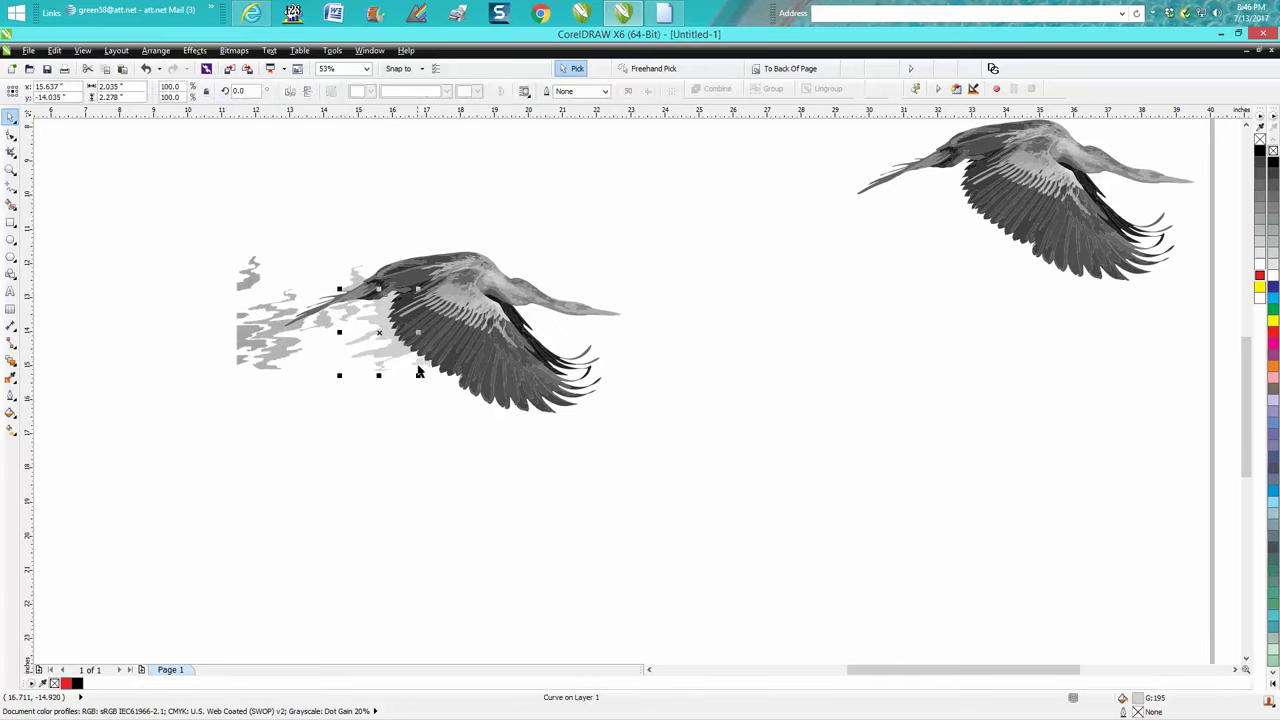
key("Delete")
left_click(380, 322)
key("Delete")
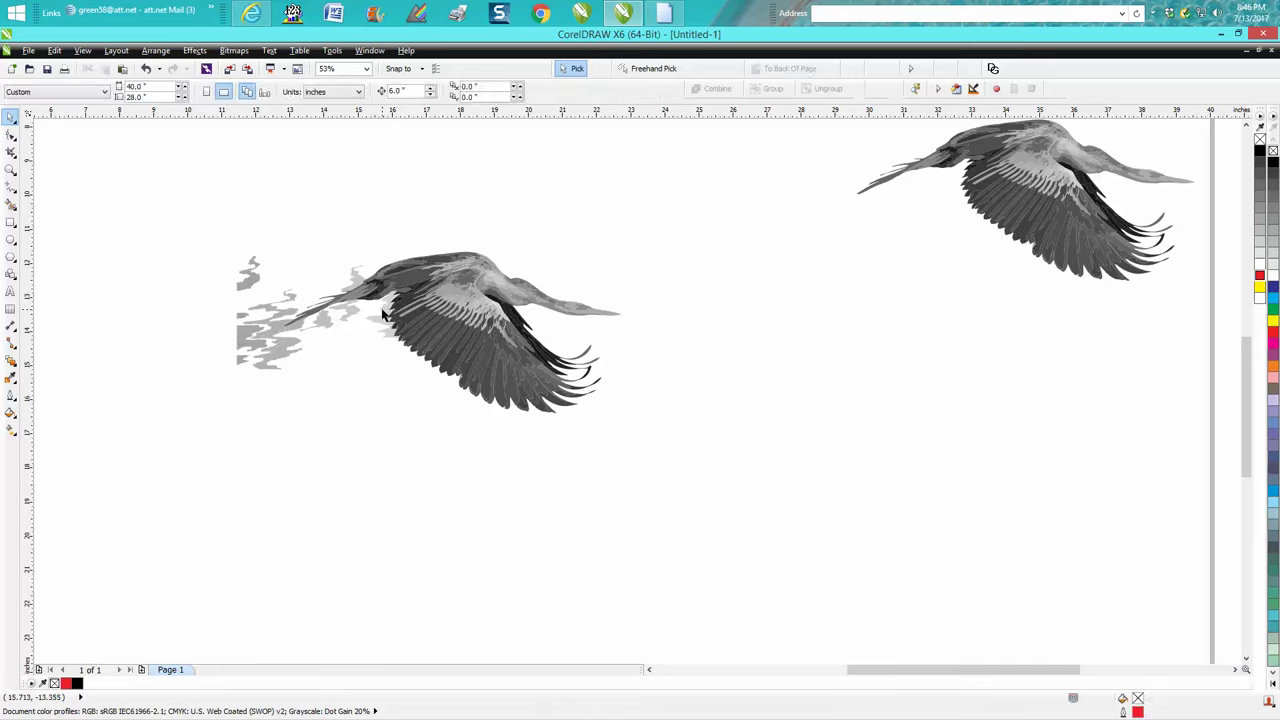
left_click(381, 316)
key("Delete")
left_click(352, 316)
key("Delete")
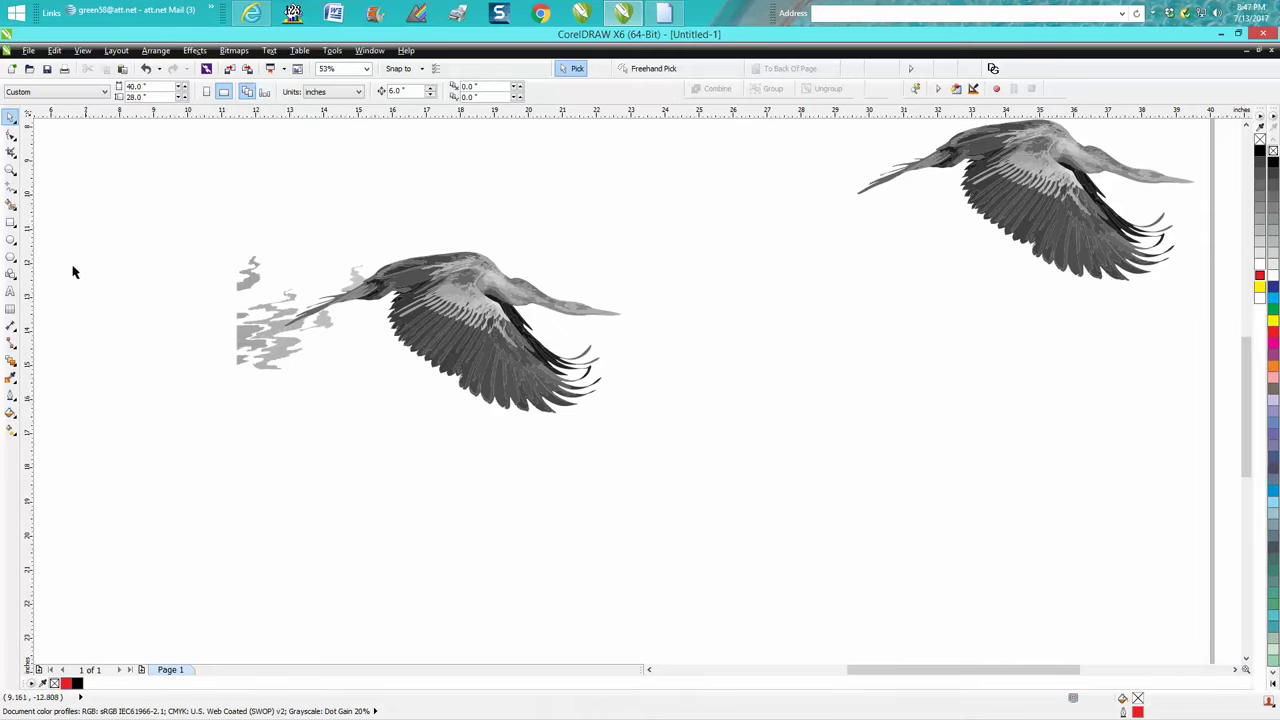
- Zoom onto the wisps left of the heron and delete the top-left, large left and upper pieces
left_click(12, 170)
left_click_drag(137, 226, 436, 388)
left_click(12, 120)
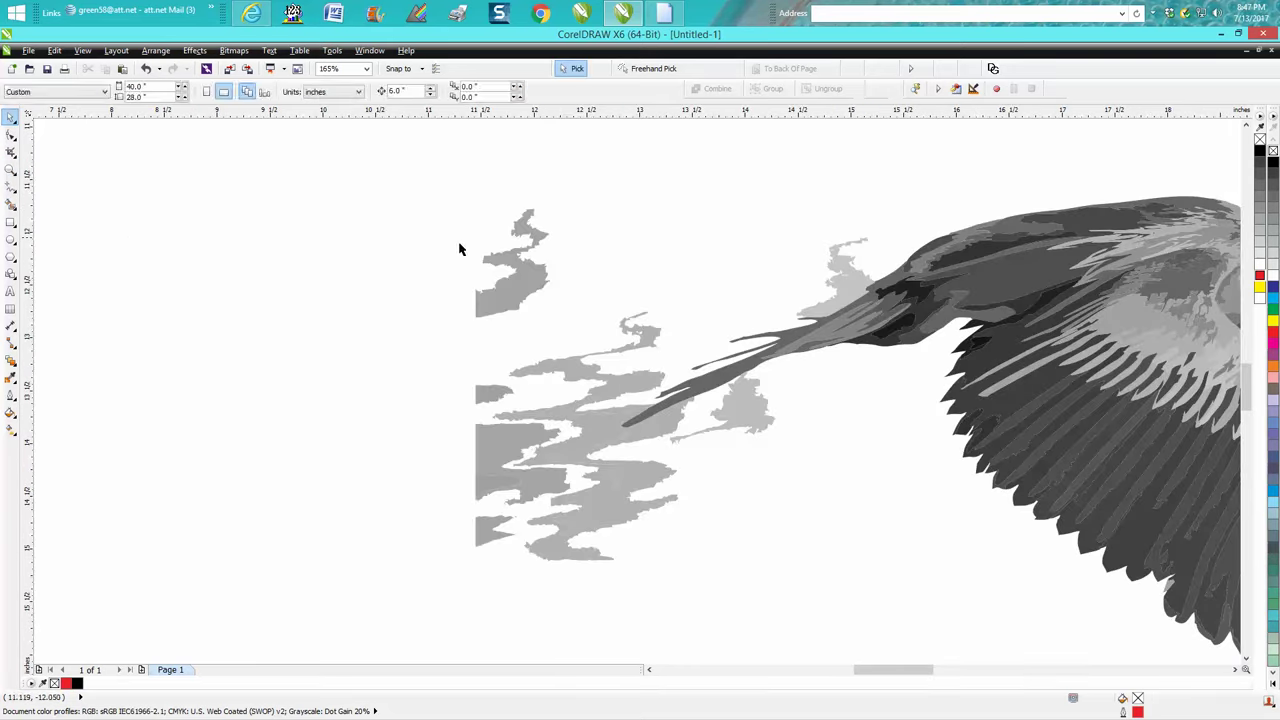
left_click(524, 265)
key("Delete")
left_click(523, 423)
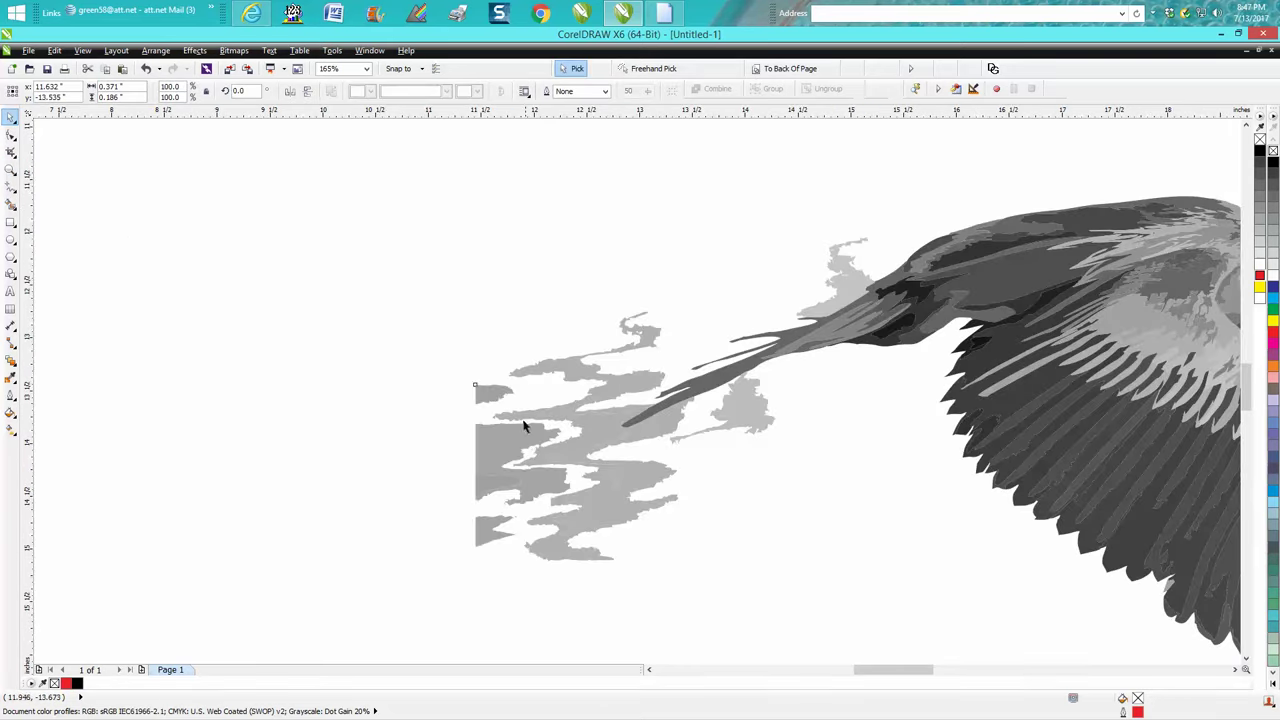
key("Delete")
left_click(575, 420)
key("Delete")
left_click(609, 383)
key("Delete")
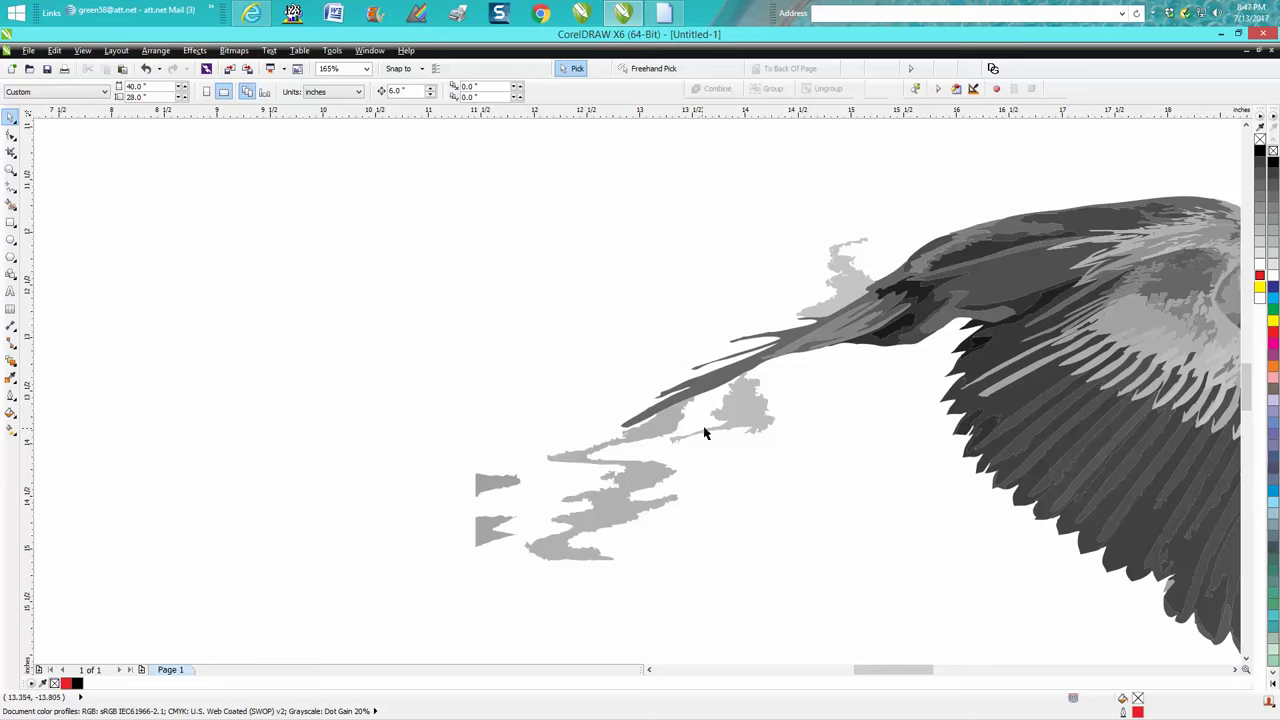
- Delete the last wisps below the beak, at left and above the head, then select the whole heron
left_click(706, 434)
key("Delete")
left_click(669, 457)
key("Delete")
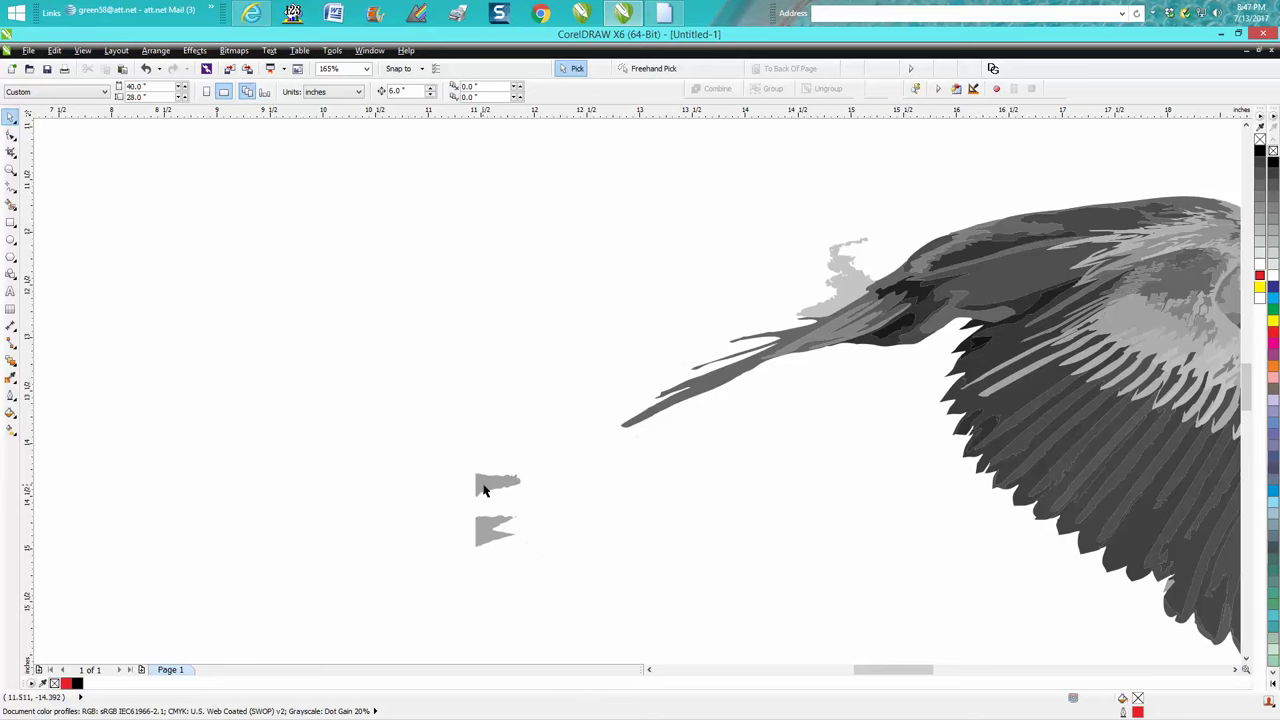
left_click(484, 490)
key("Delete")
left_click(497, 529)
key("Delete")
left_click(833, 300)
key("Delete")
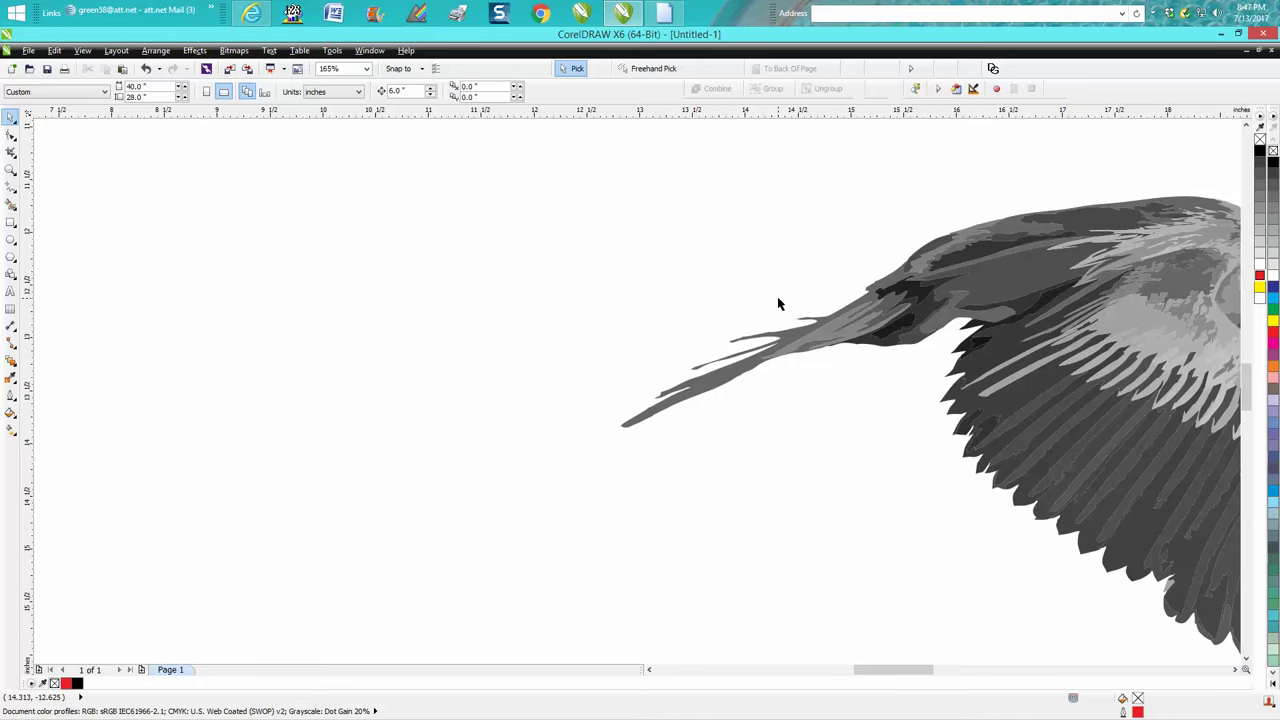
scroll(650, 300, "down", 3)
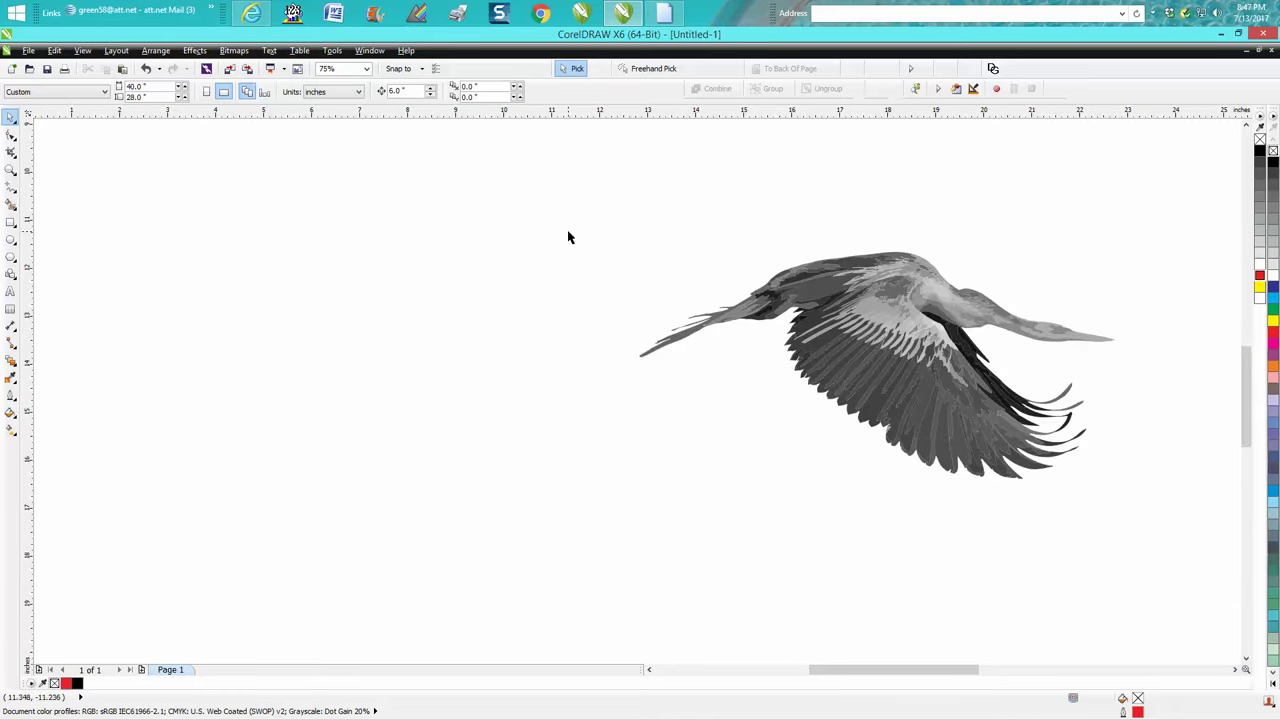
left_click_drag(568, 237, 1155, 507)
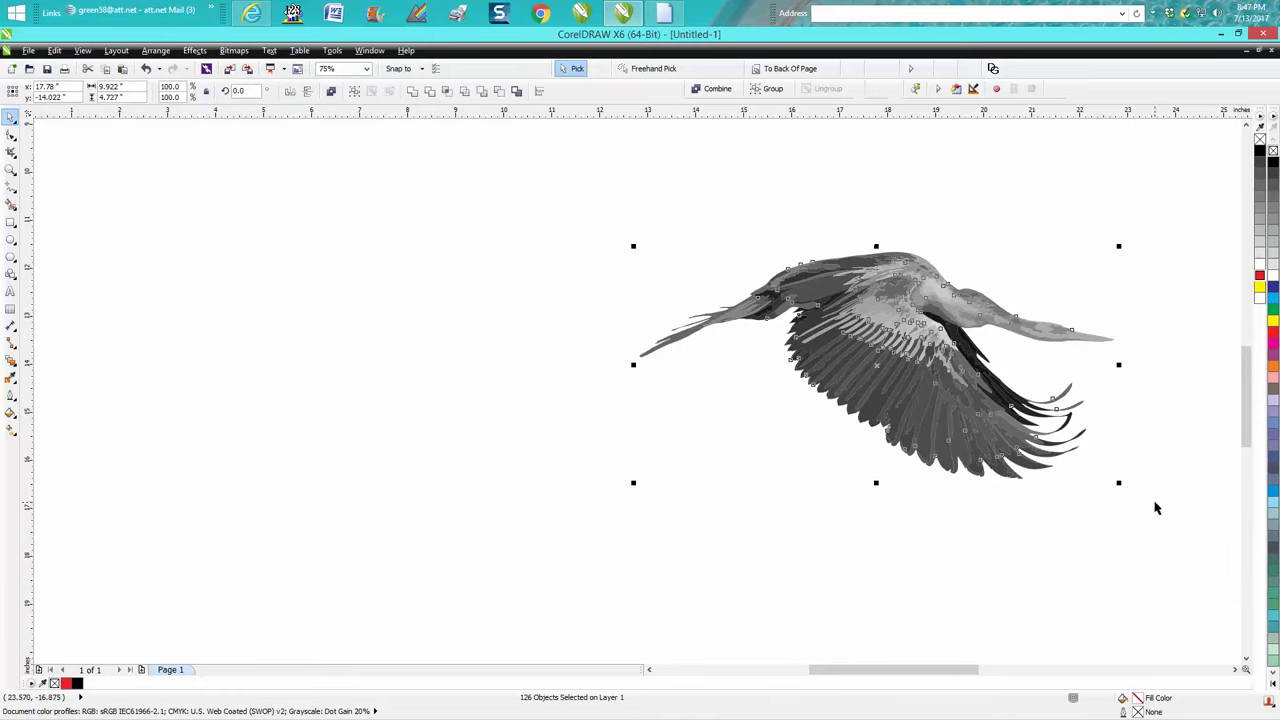
- Create a boundary outline around the heron and drag the red outline up above the bird
left_click(518, 92)
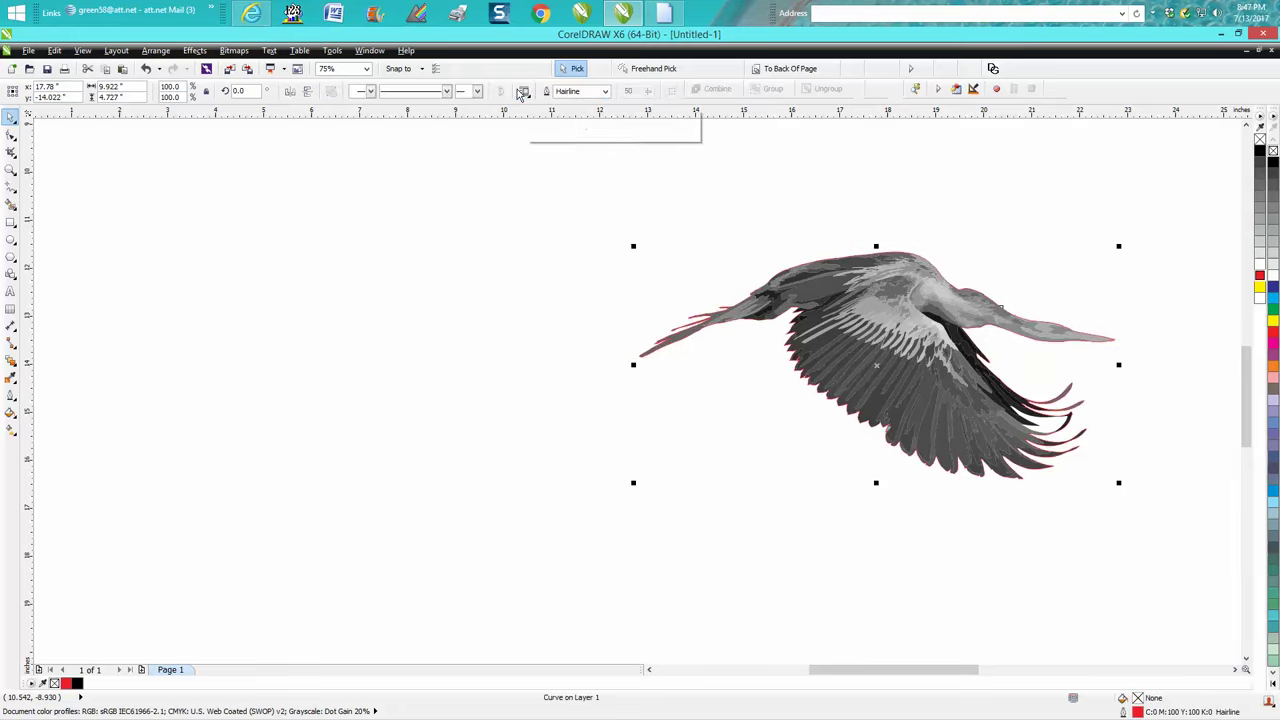
scroll(482, 240, "down", 1)
left_click(482, 228)
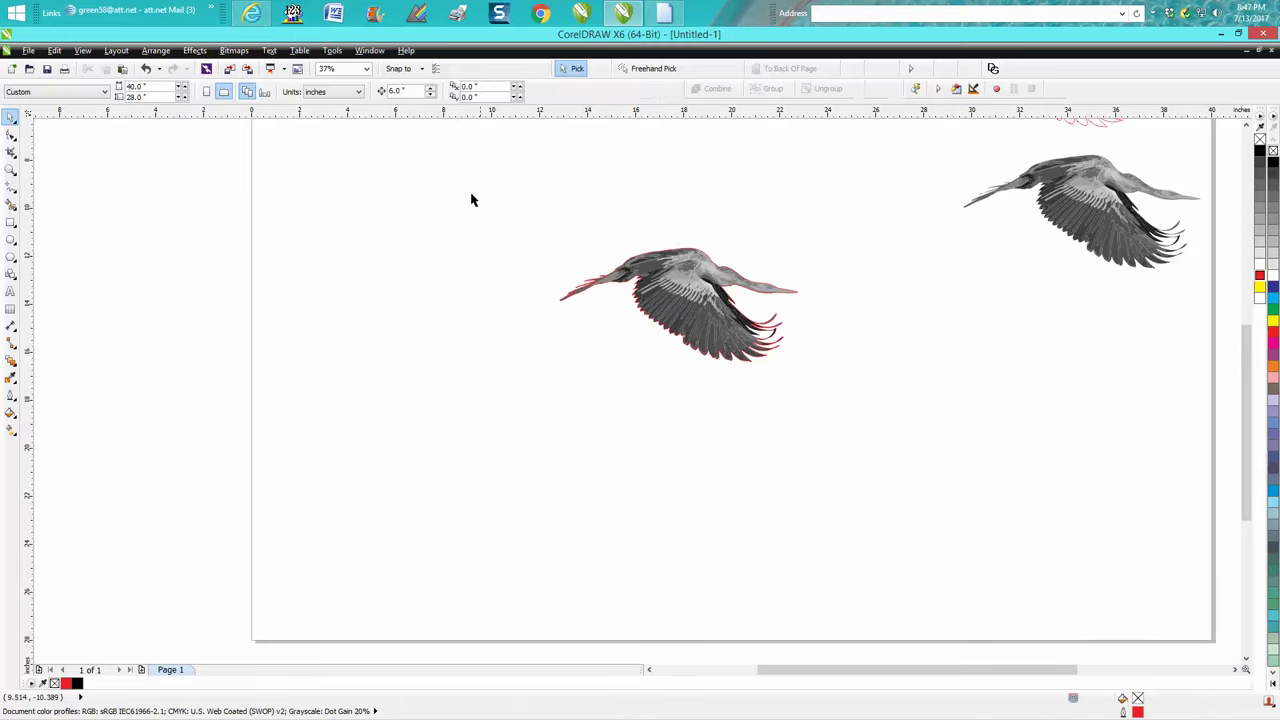
left_click(651, 258)
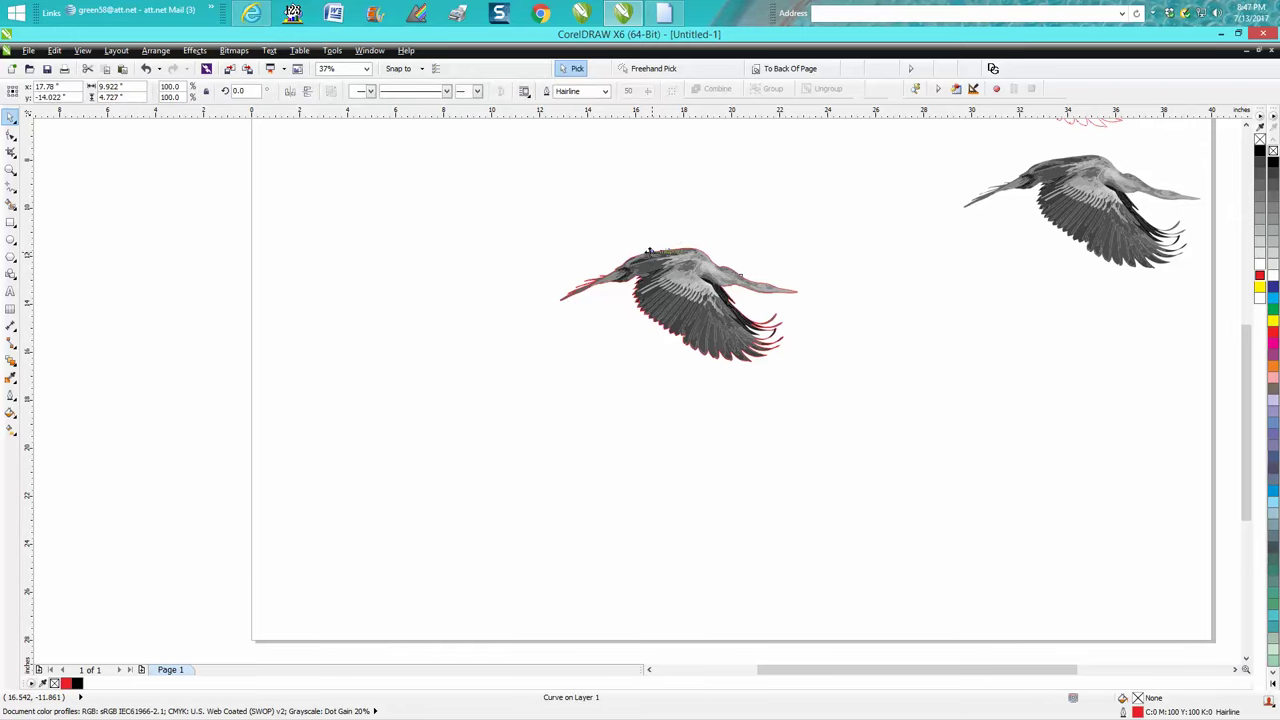
left_click_drag(649, 251, 650, 107)
scroll(860, 323, "down", 1)
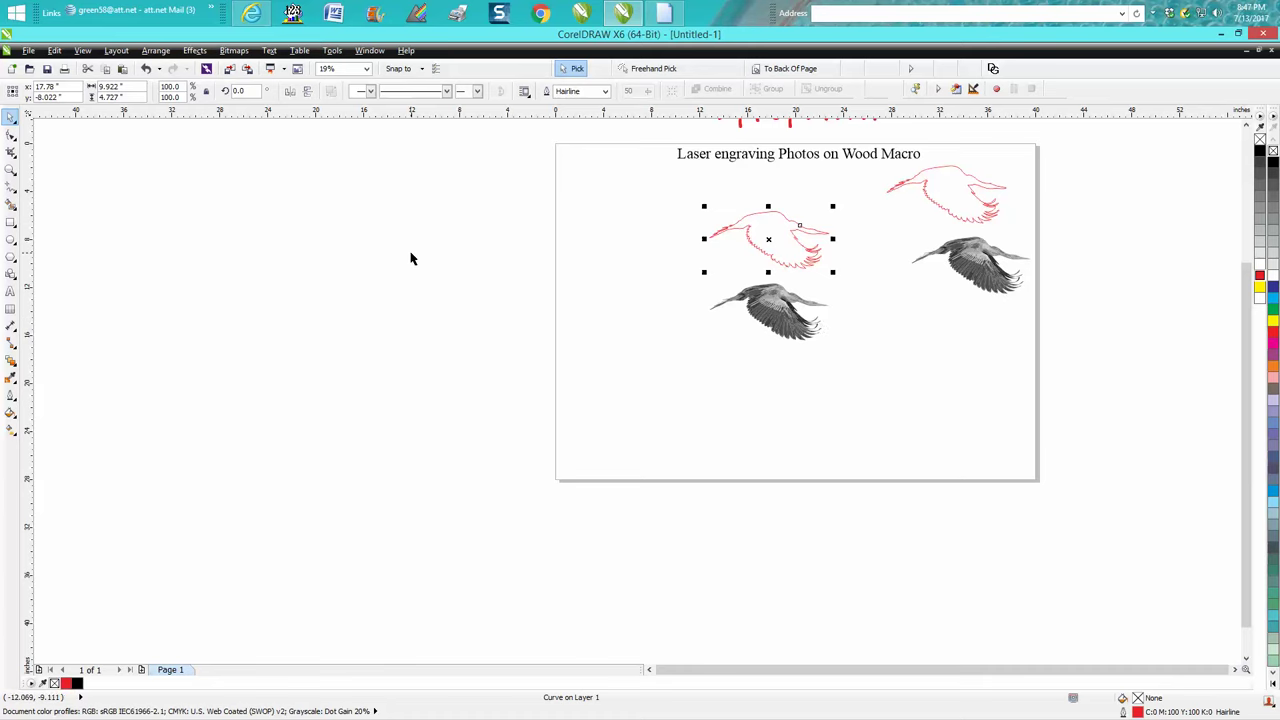
left_click(750, 308)
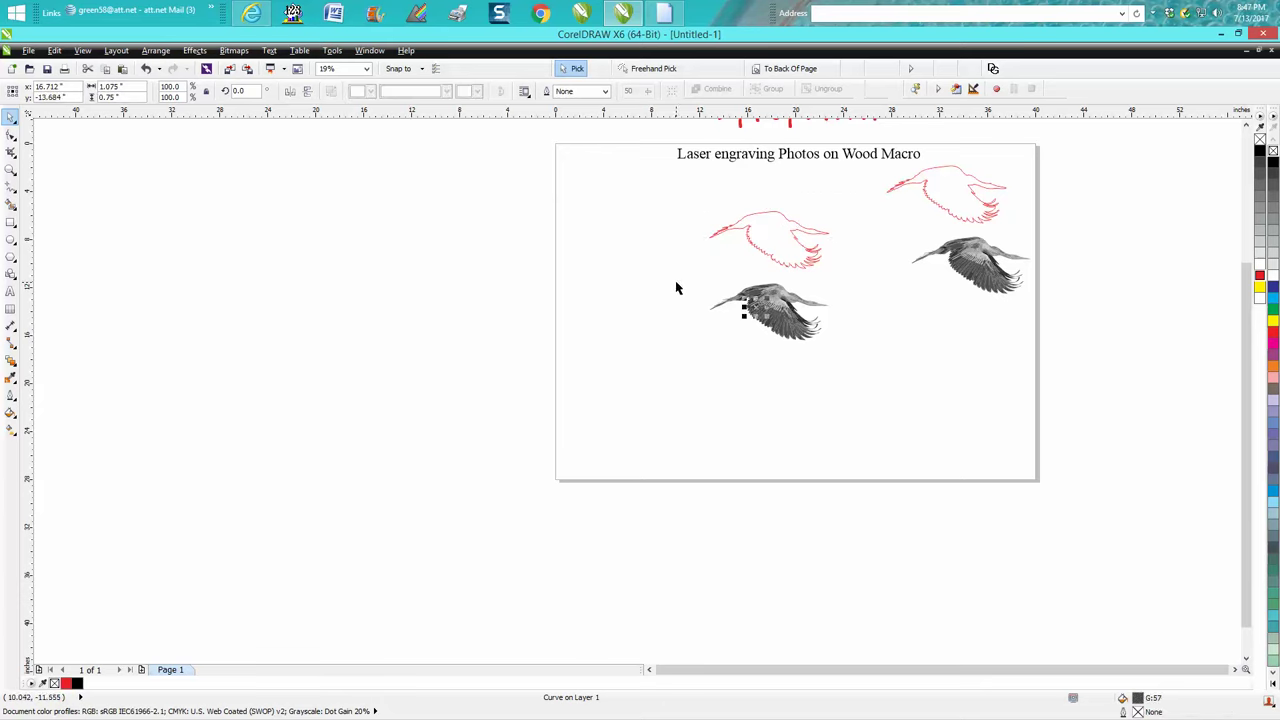
- Move the lower traced heron down and to the right, out of the way
left_click_drag(676, 288, 878, 380)
left_click_drag(790, 312, 1097, 379)
scroll(600, 286, "down", 2)
- Centre the grayscale photo on the page with P, centre the red outline over it, and zoom in
left_click(565, 180)
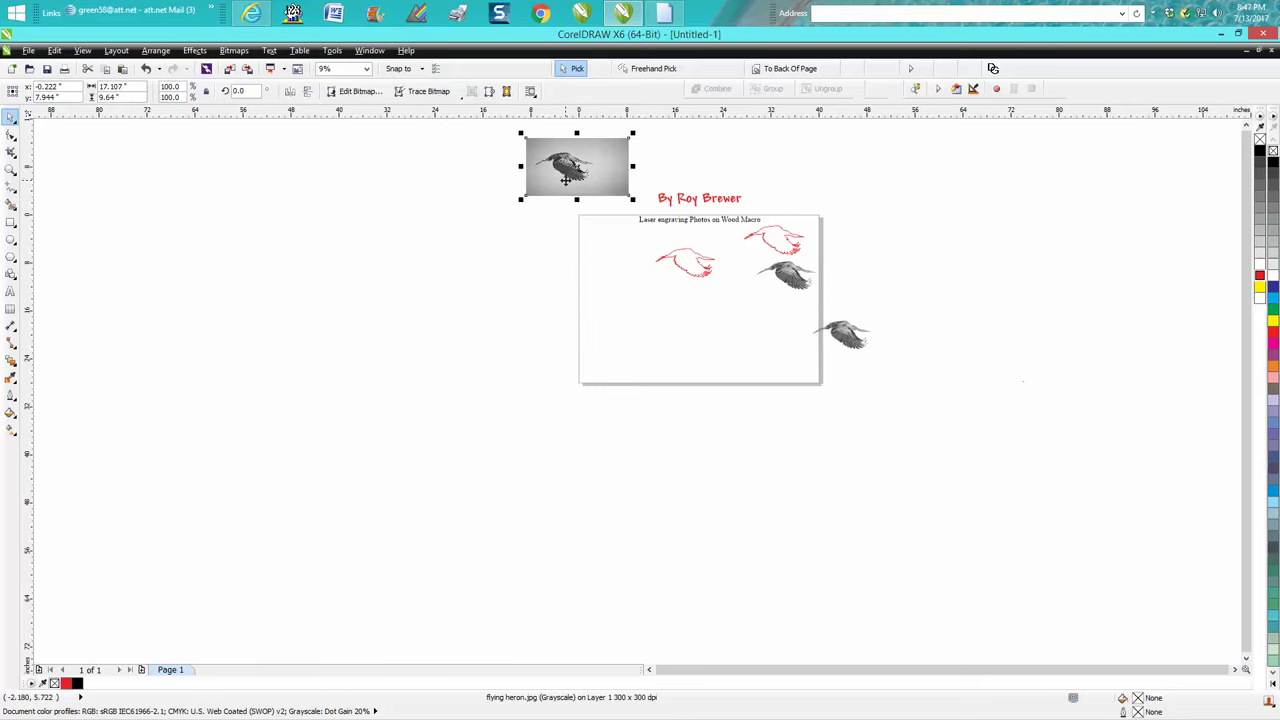
key("p")
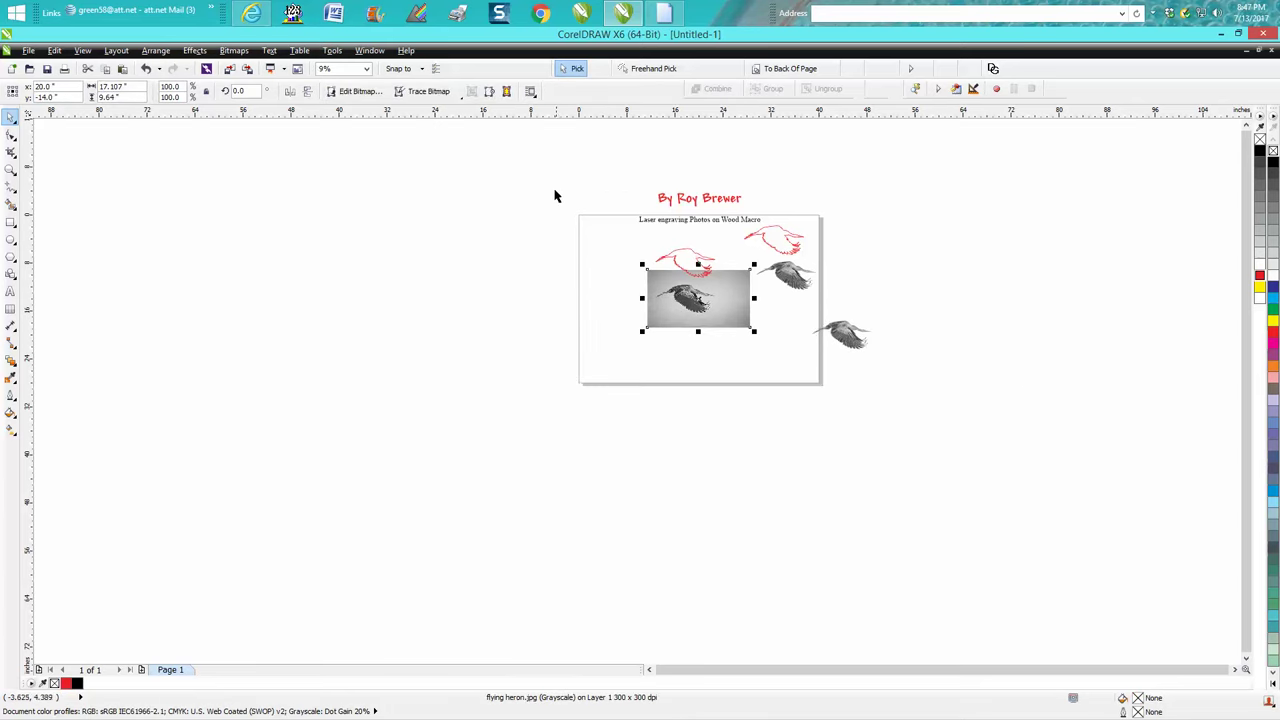
left_click(686, 250)
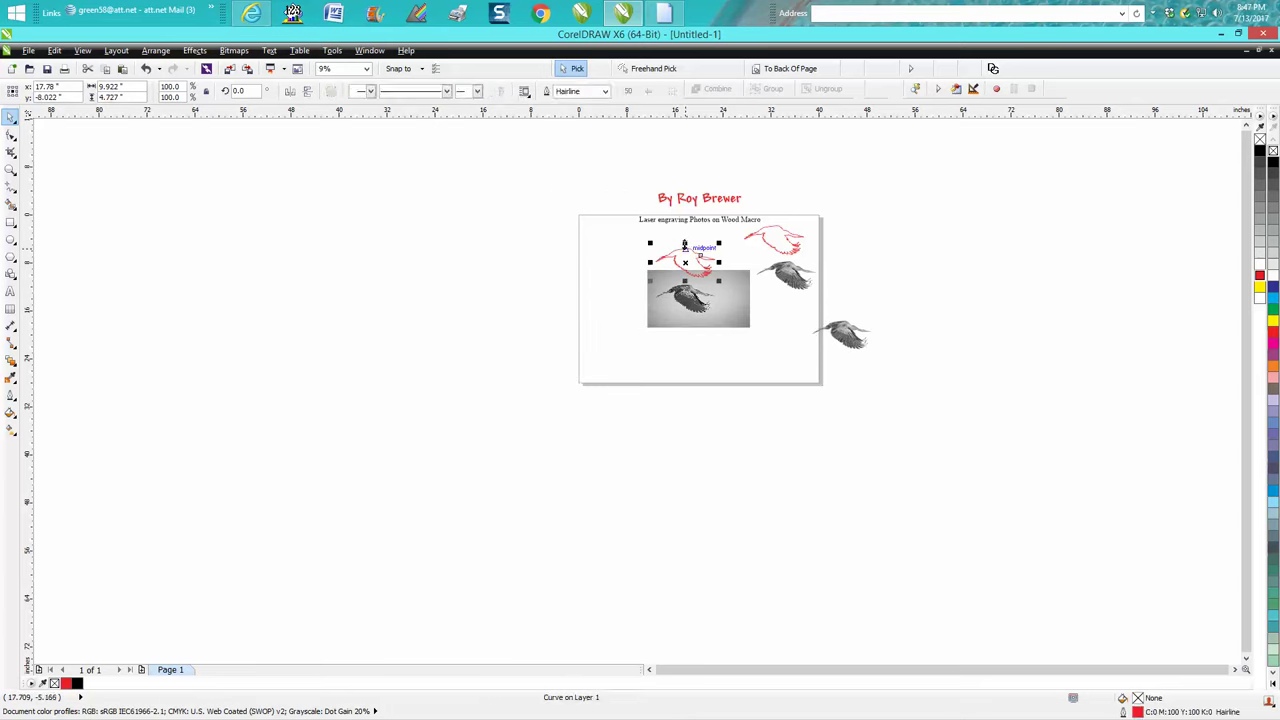
key("p")
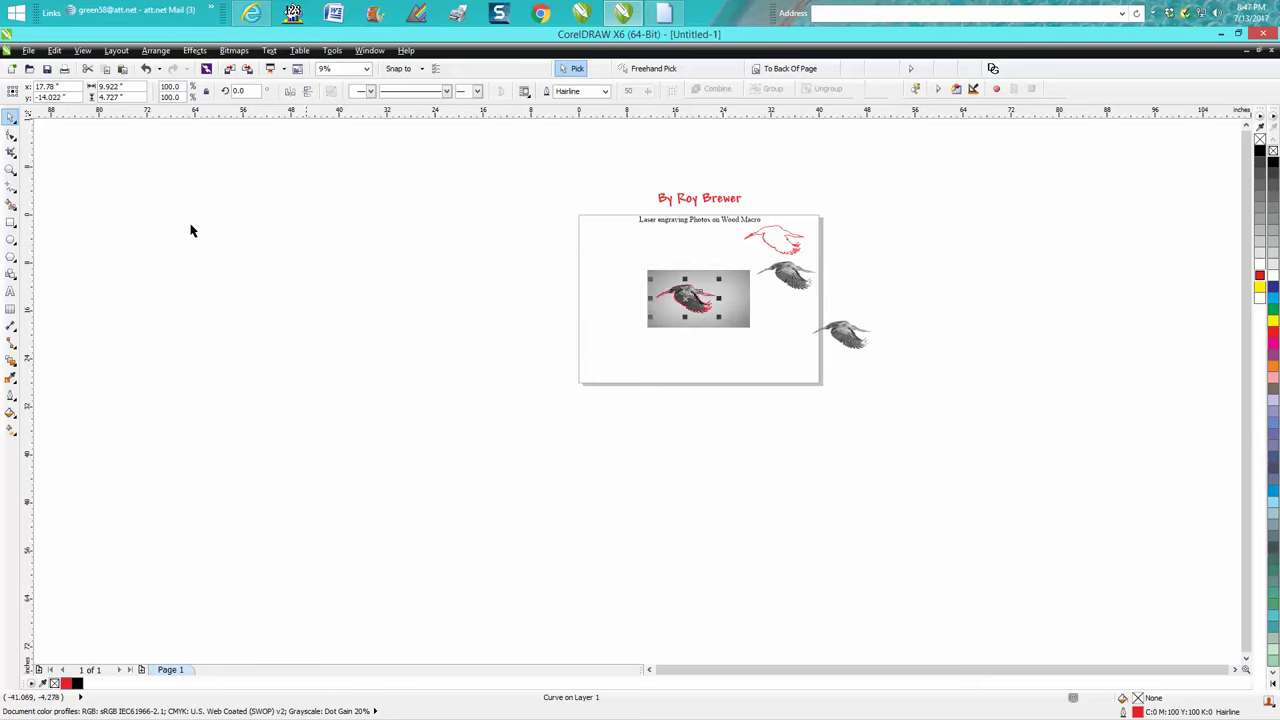
left_click(10, 170)
left_click_drag(629, 257, 790, 352)
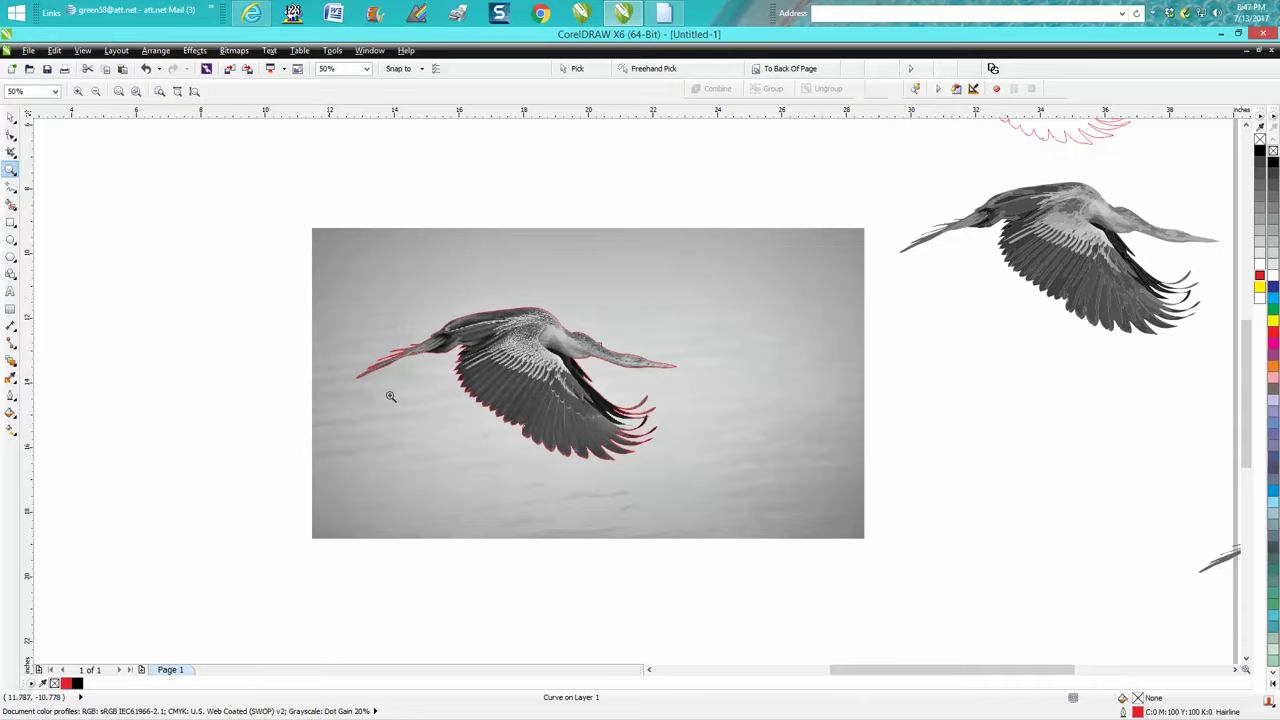
left_click_drag(312, 252, 730, 522)
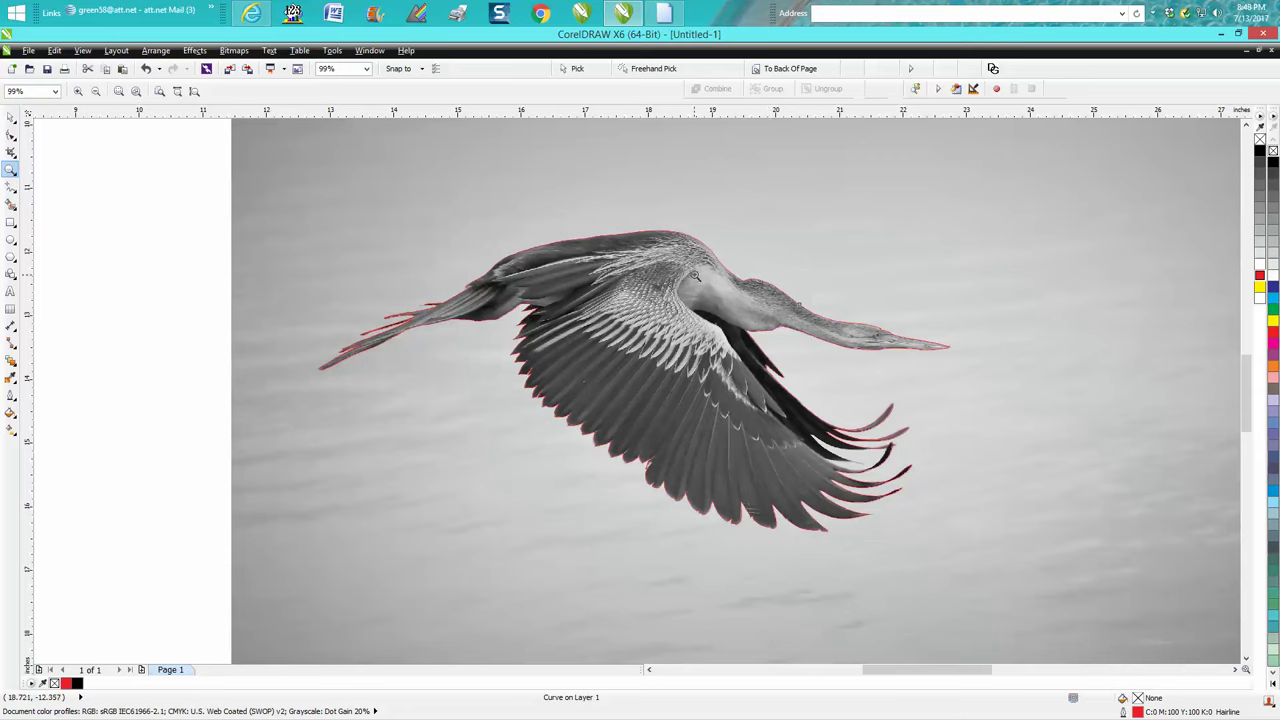
left_click_drag(702, 237, 926, 400)
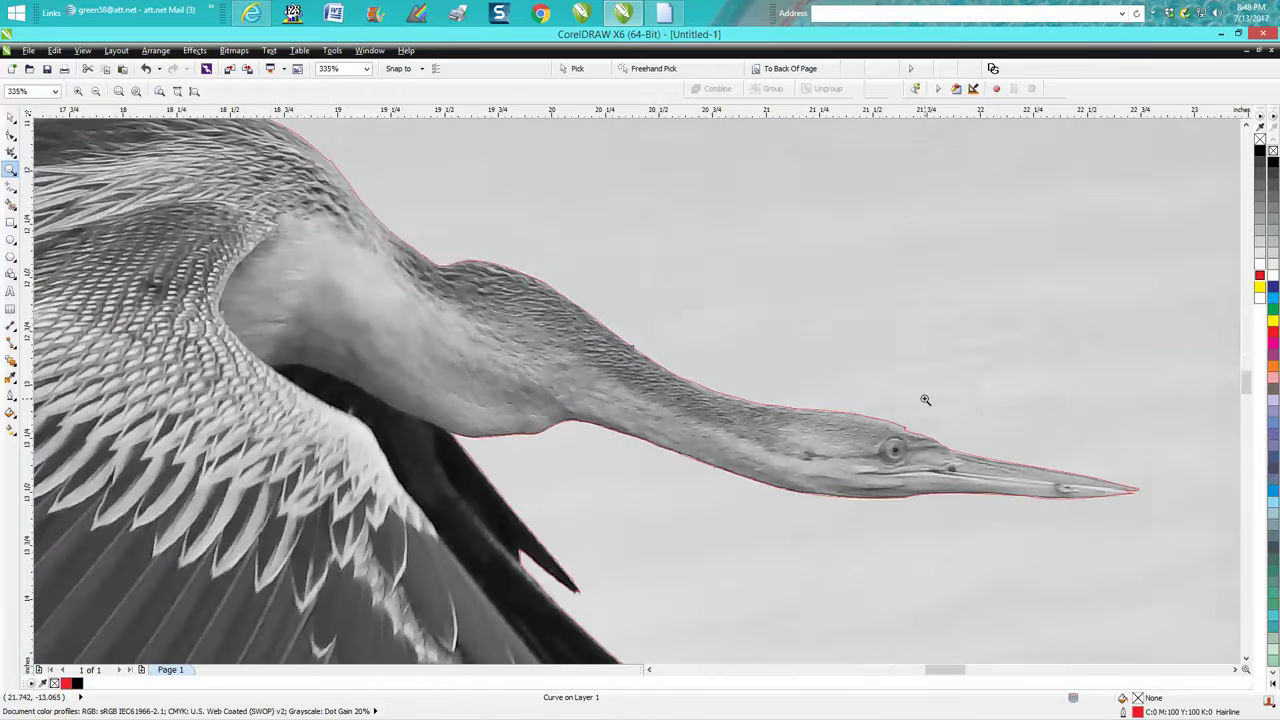
scroll(925, 400, "down", 2)
scroll(923, 400, "down", 2)
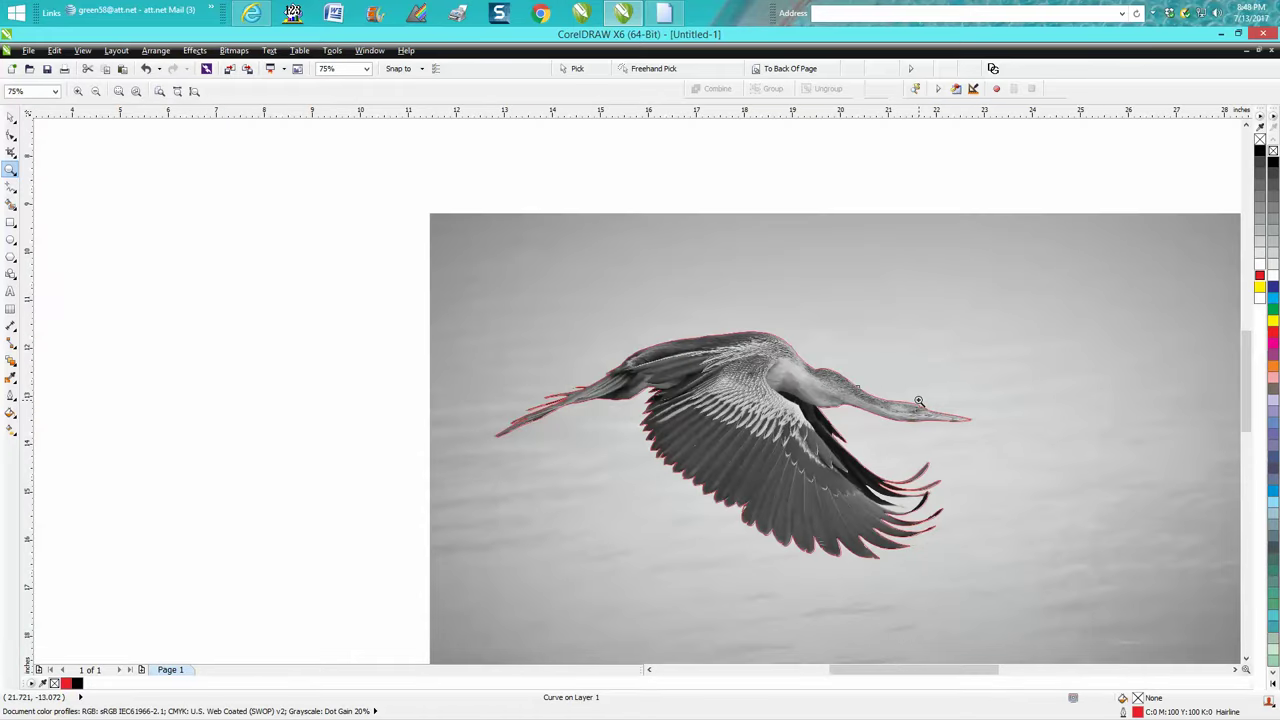
scroll(893, 413, "down", 2)
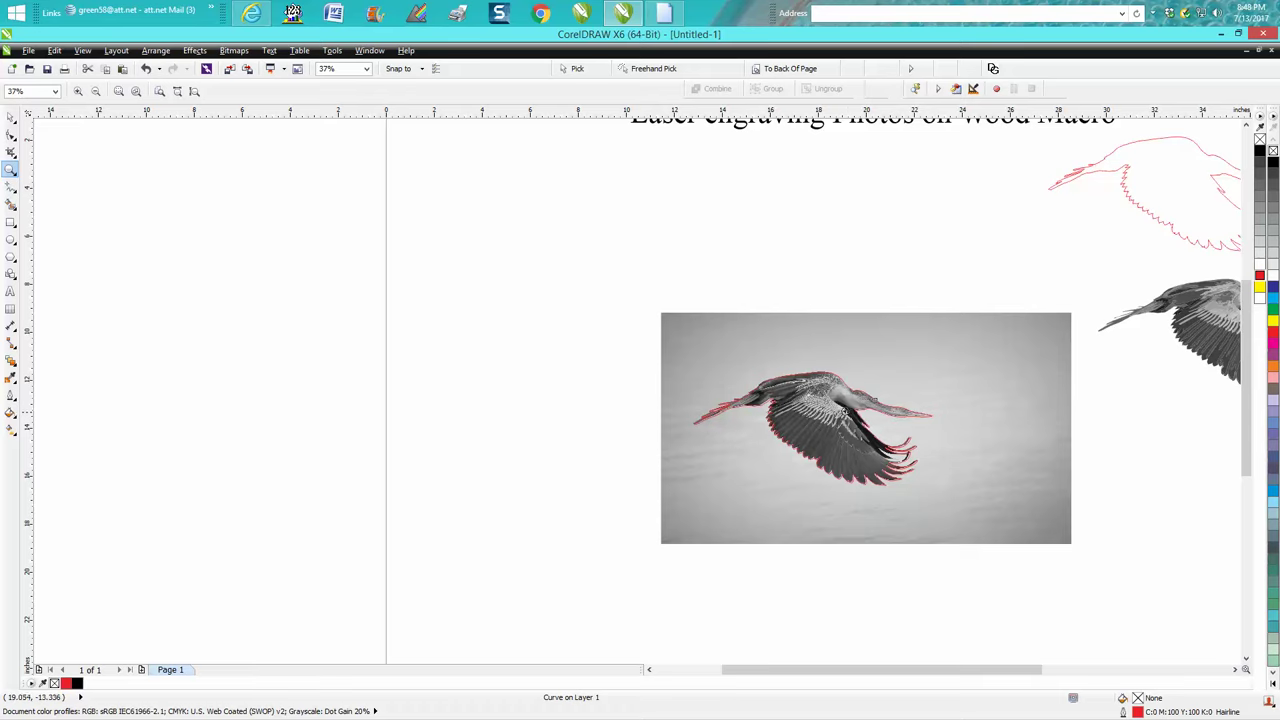
scroll(840, 410, "down", 4)
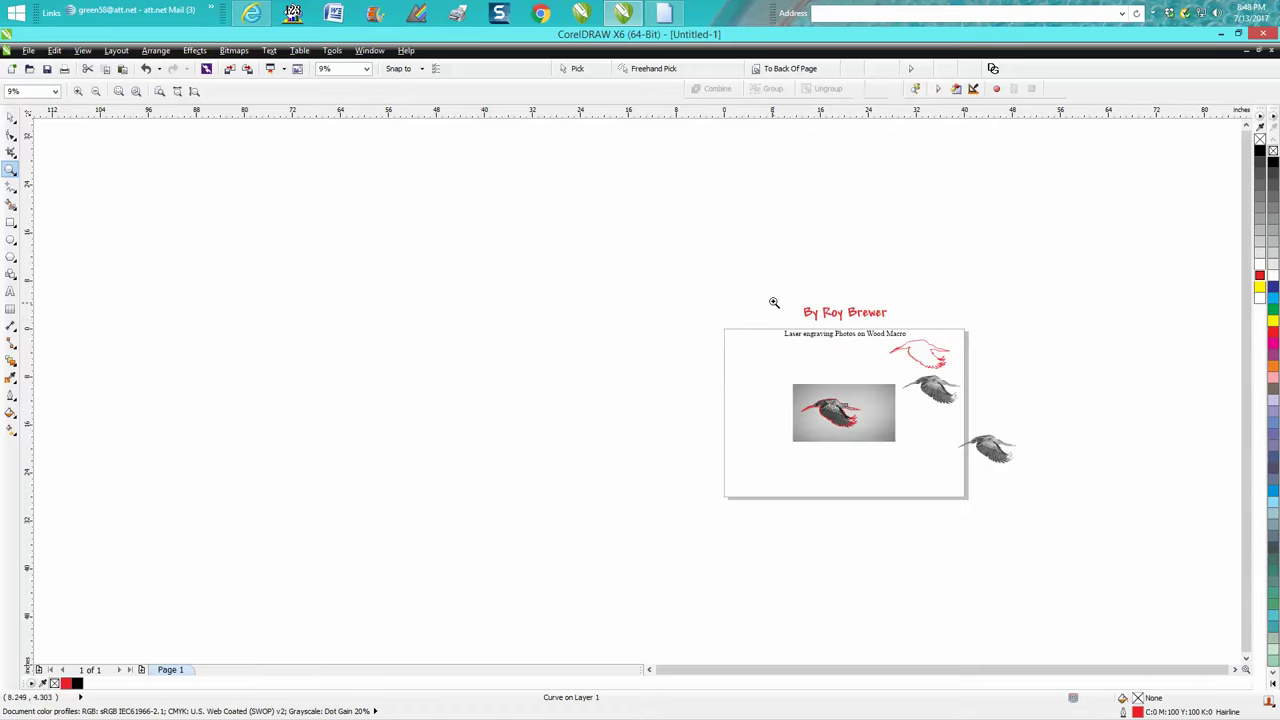
left_click_drag(772, 299, 1046, 503)
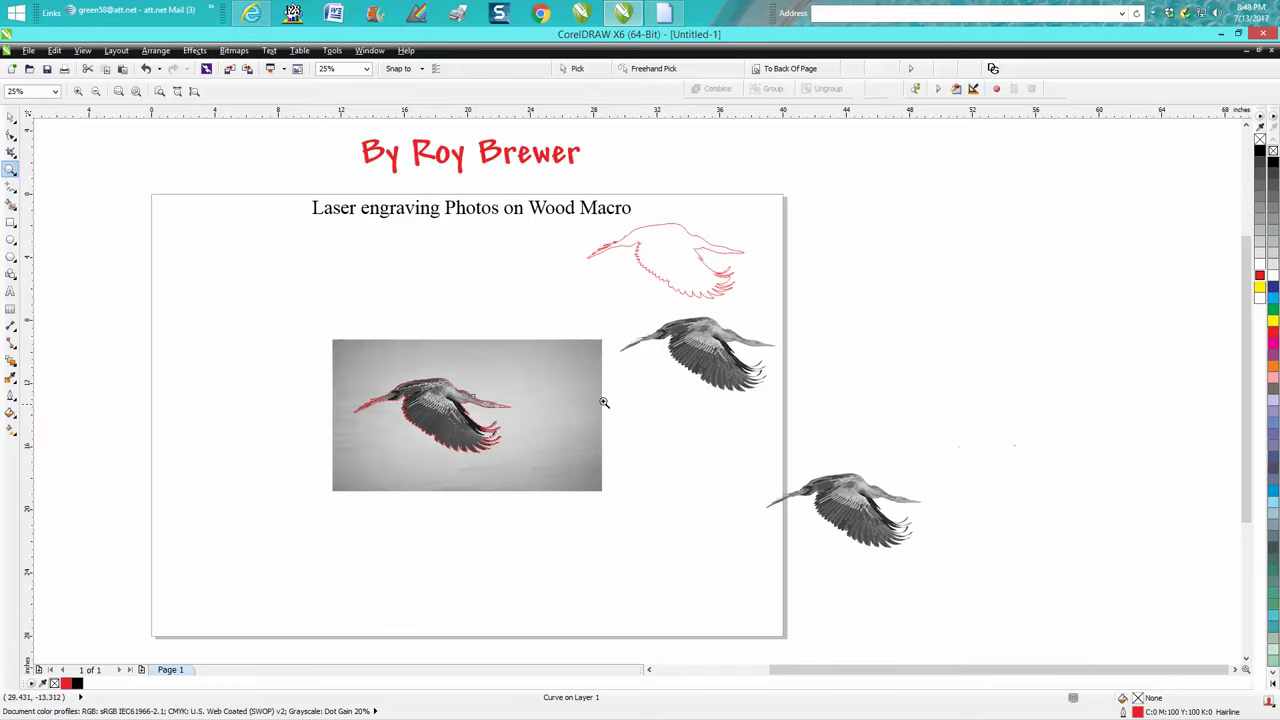